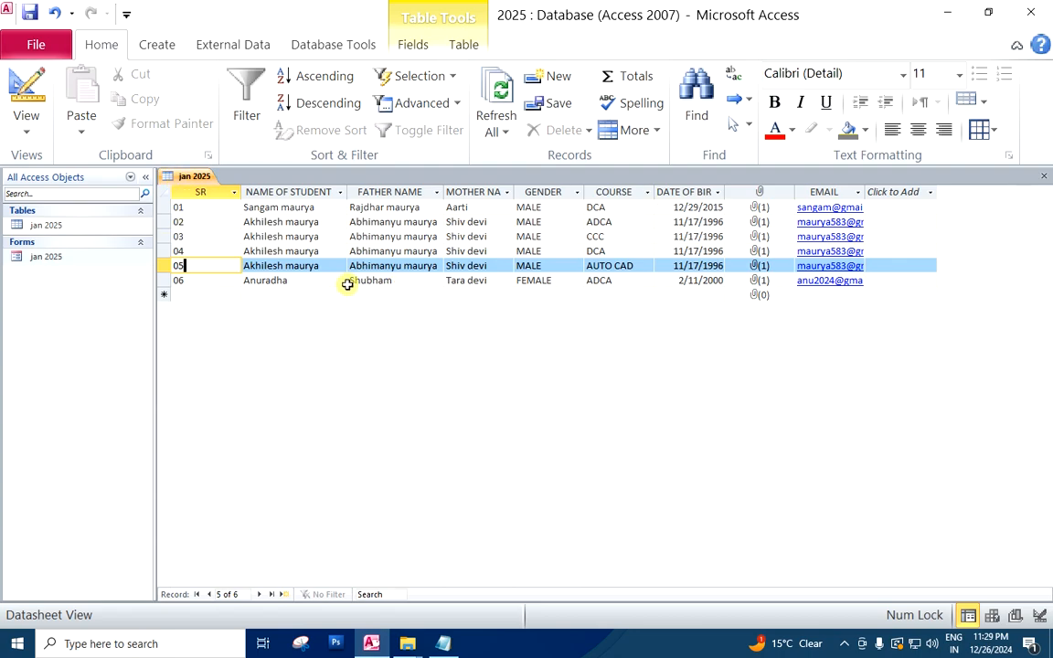
- Close the open jan 2025 tab and reopen the jan 2025 table
{"action": "right_click", "coordinate": [202, 177]}
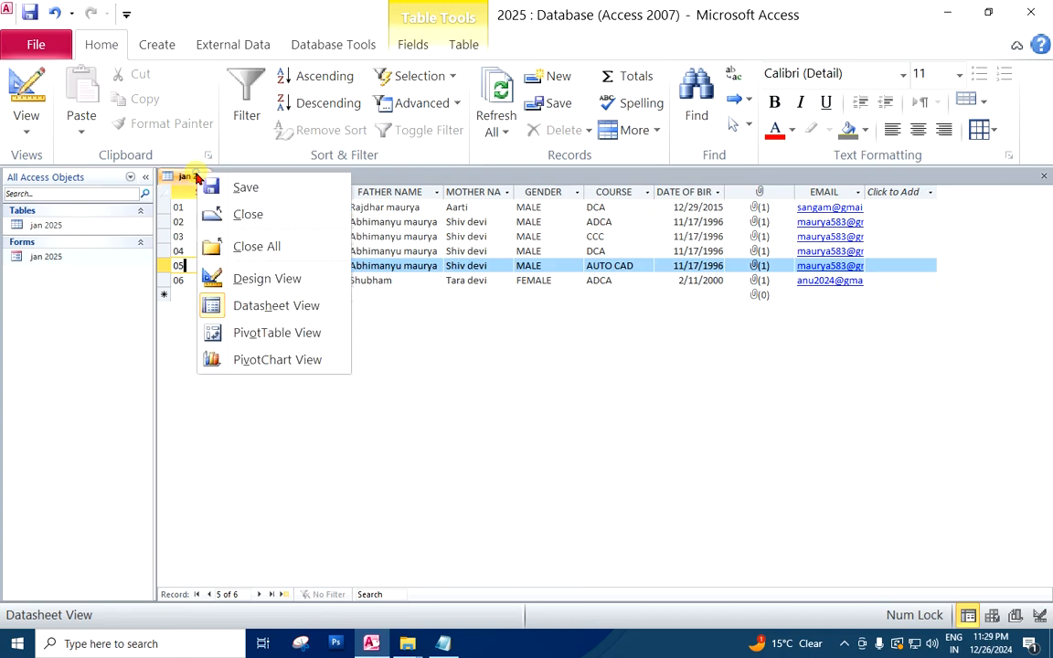
{"action": "left_click", "coordinate": [248, 224]}
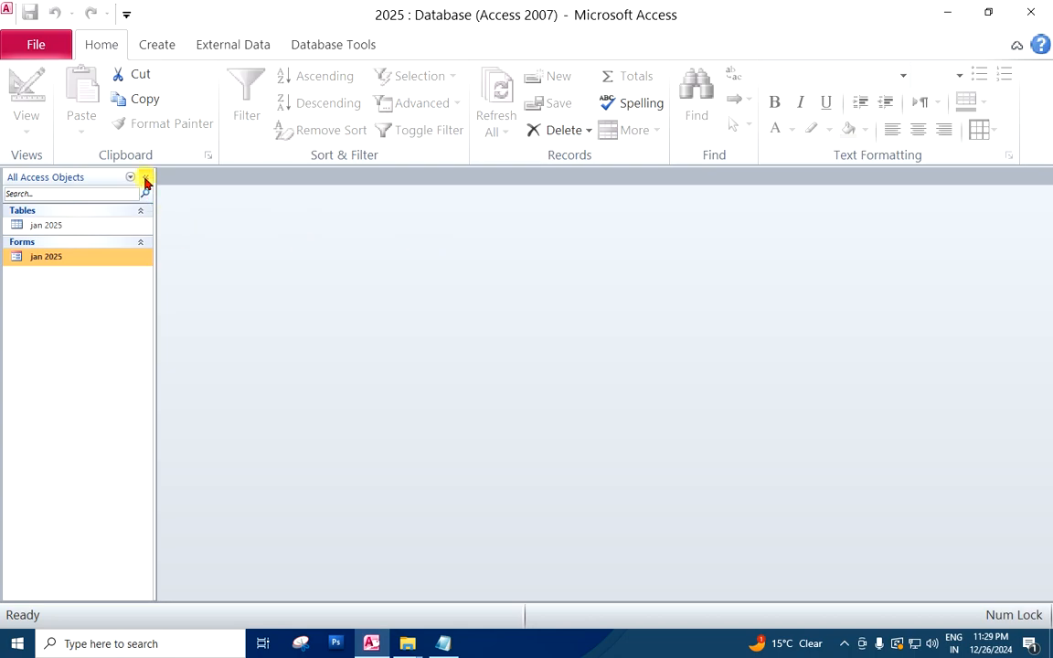
{"action": "double_click", "coordinate": [47, 227]}
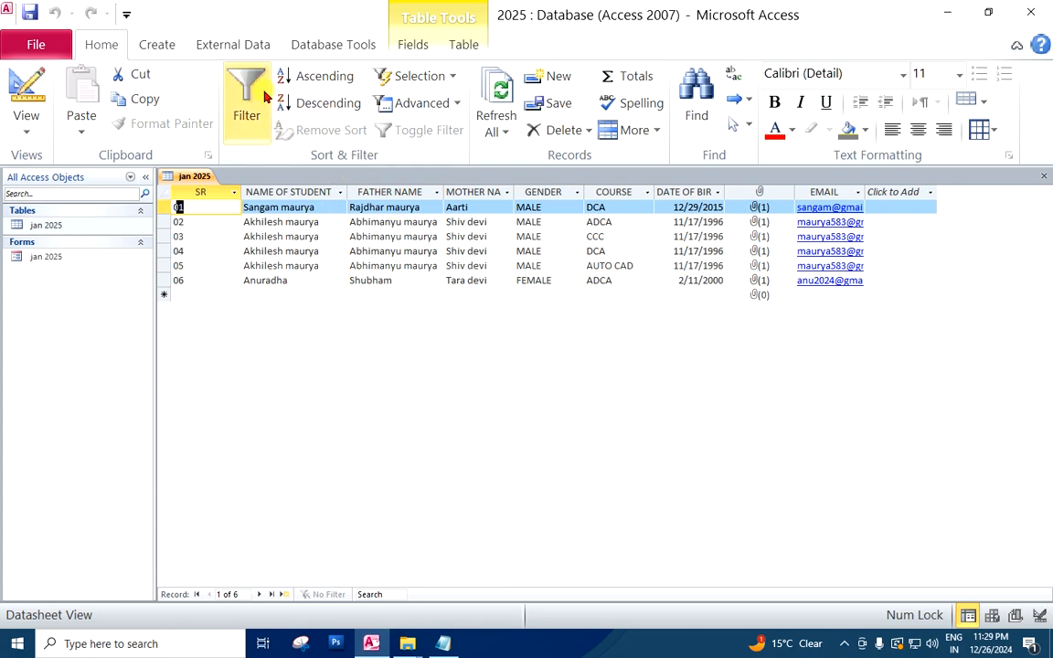
- Start an Excel export of the jan 2025 table, with the destination workbook named exp on the Desktop
{"action": "left_click", "coordinate": [219, 51]}
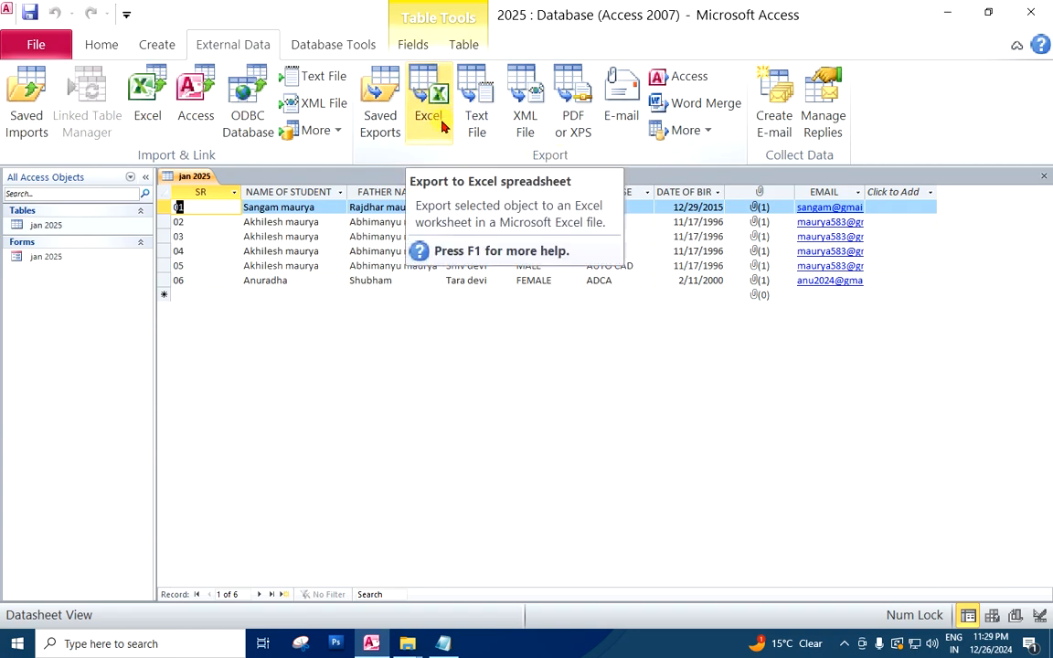
{"action": "left_click", "coordinate": [705, 130]}
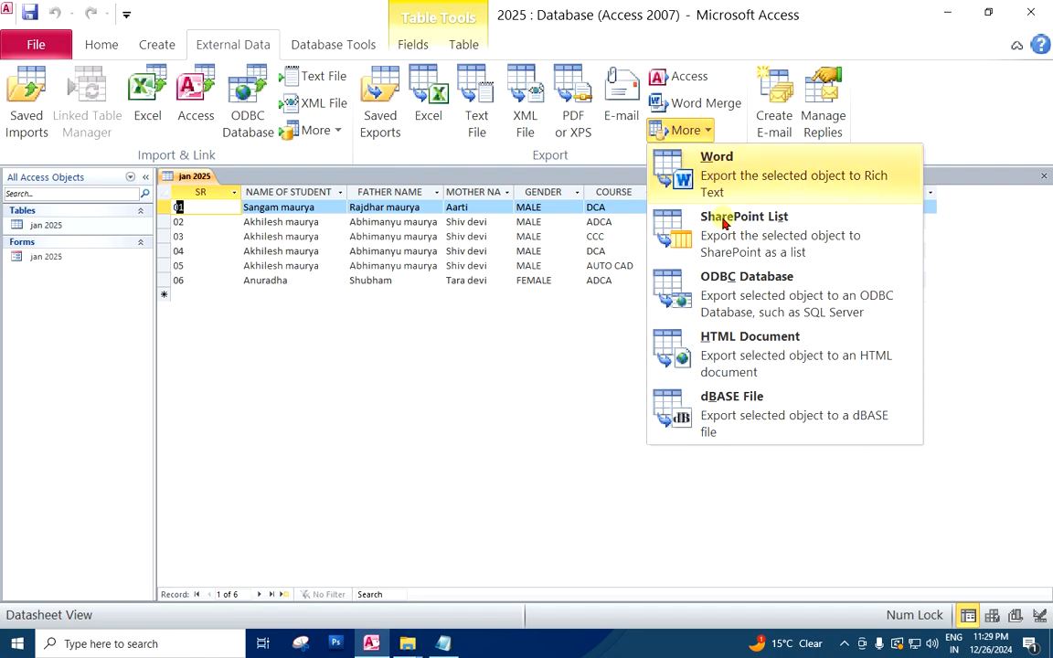
{"action": "left_click", "coordinate": [564, 372]}
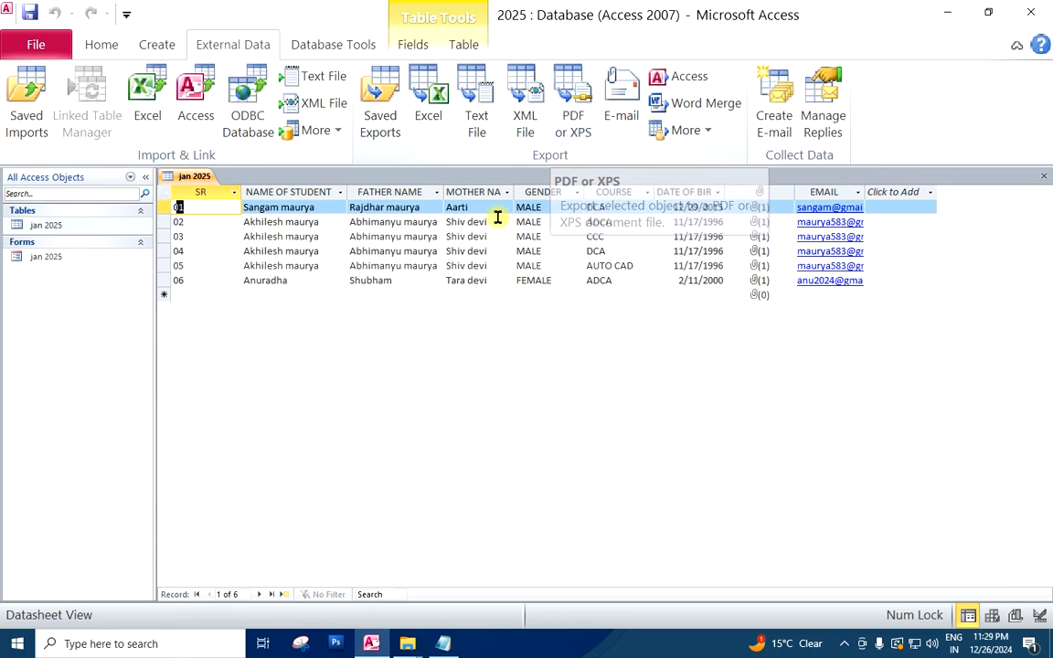
{"action": "left_click", "coordinate": [431, 108]}
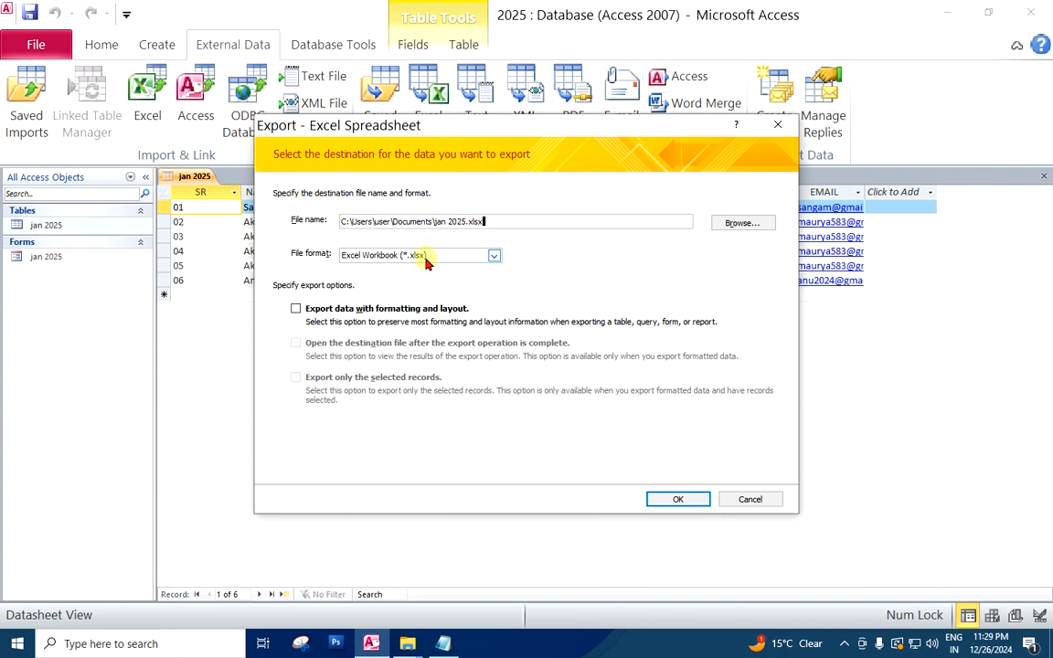
{"action": "left_click", "coordinate": [740, 224]}
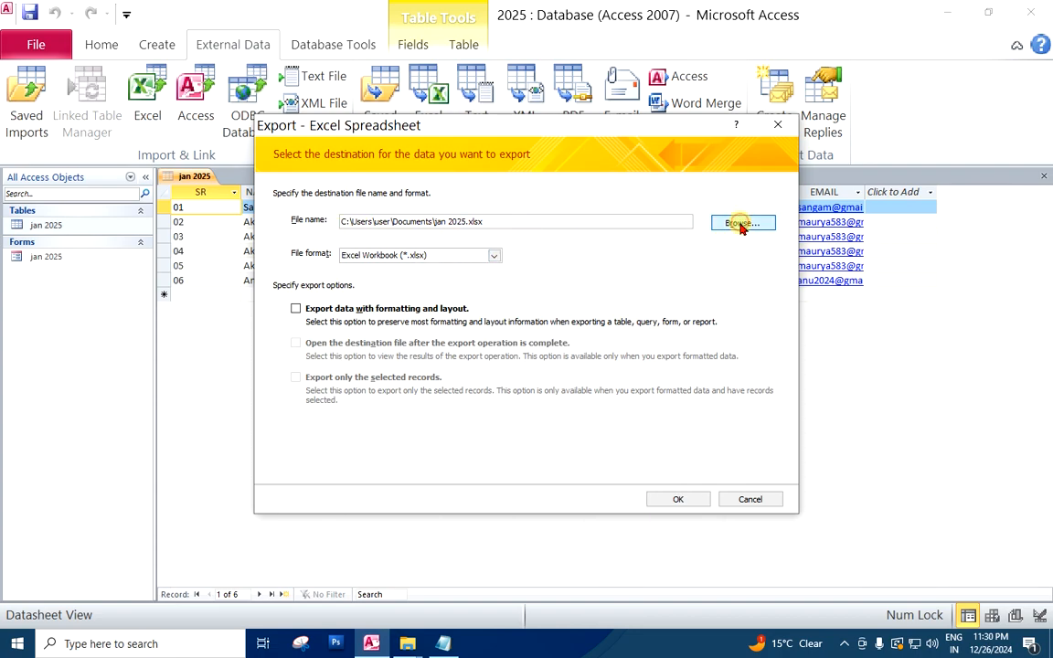
{"action": "left_click", "coordinate": [316, 265]}
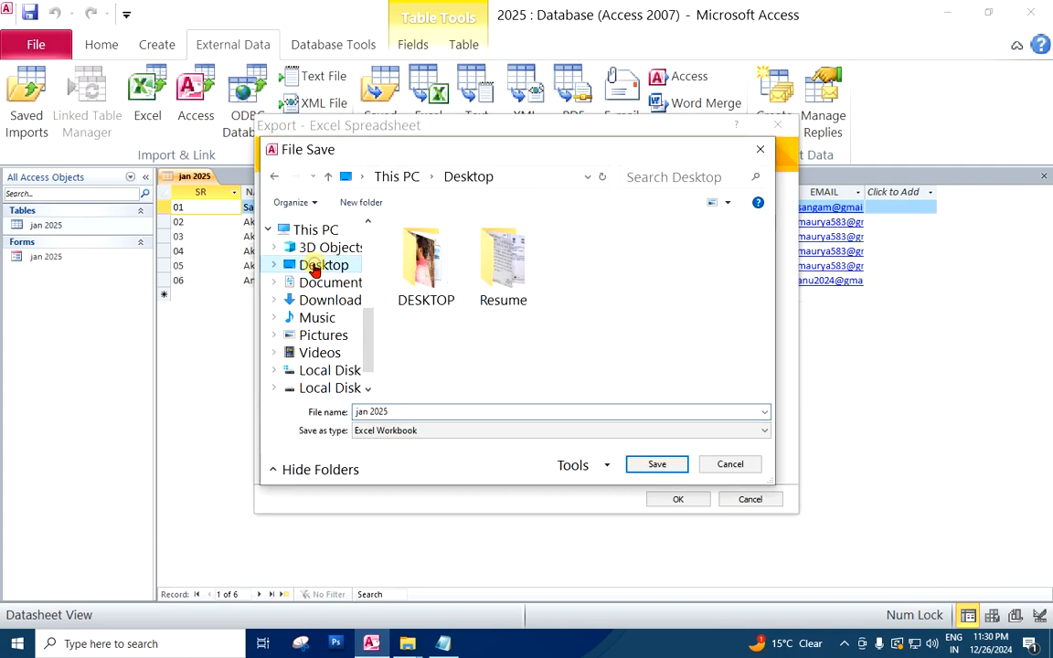
{"action": "left_click", "coordinate": [423, 407]}
{"action": "key", "text": "BackSpace"}
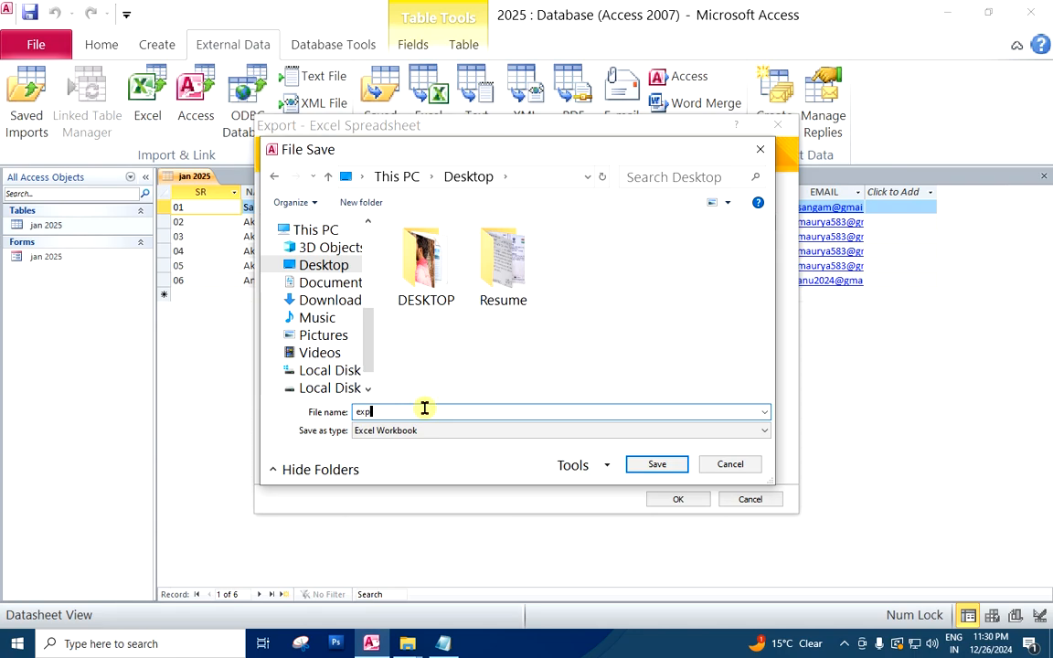
{"action": "left_click", "coordinate": [671, 464]}
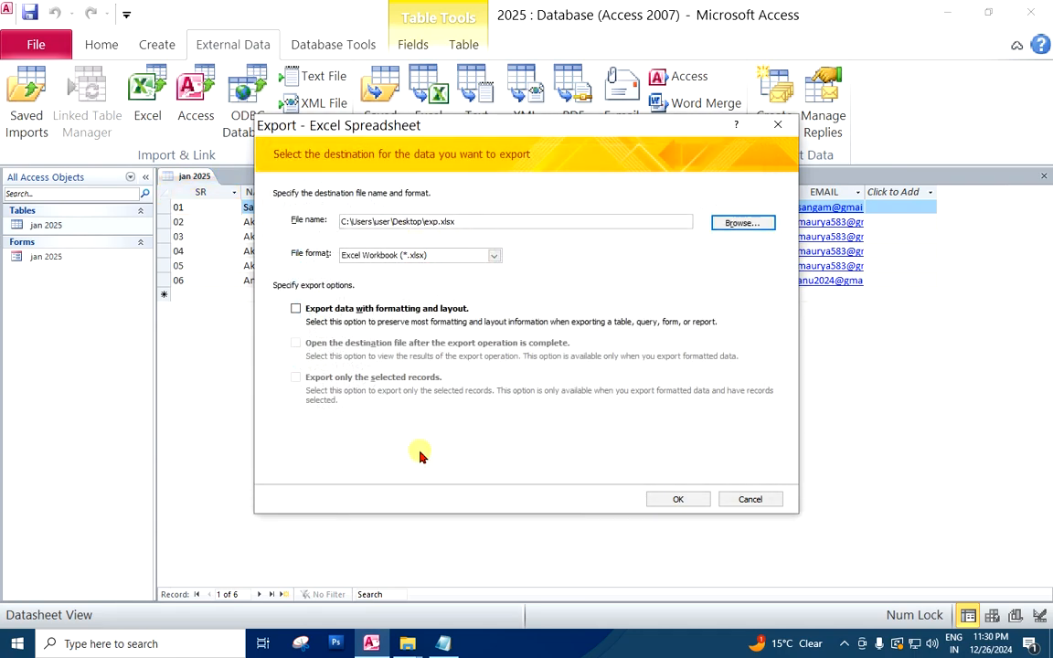
- Export the table with formatting and layout, and have the destination file open when the export completes
{"action": "left_click", "coordinate": [297, 309]}
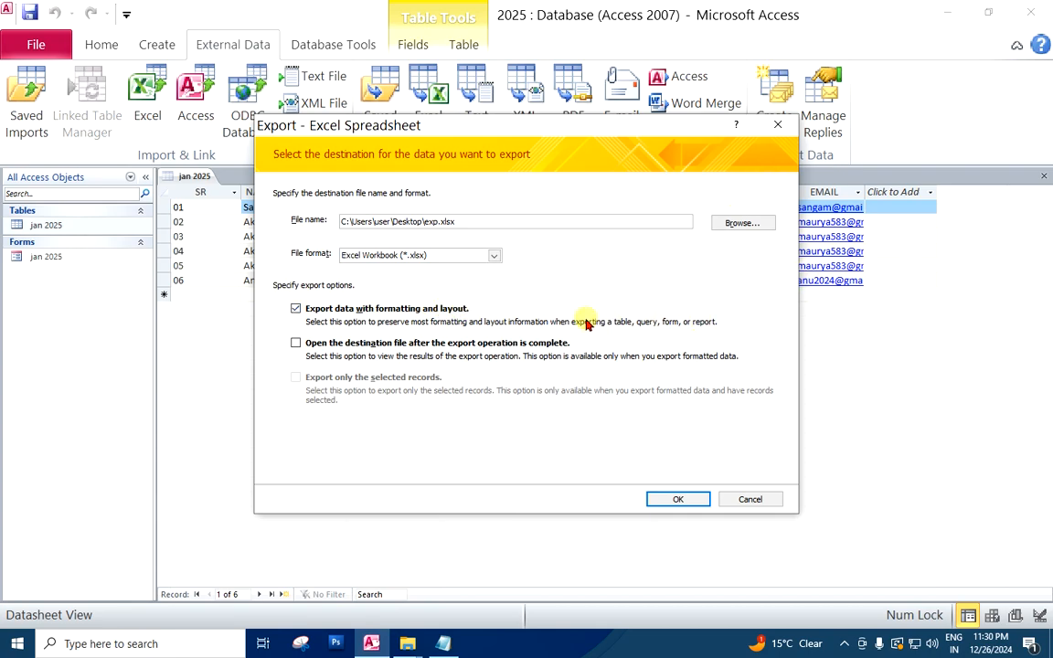
{"action": "left_click", "coordinate": [297, 345]}
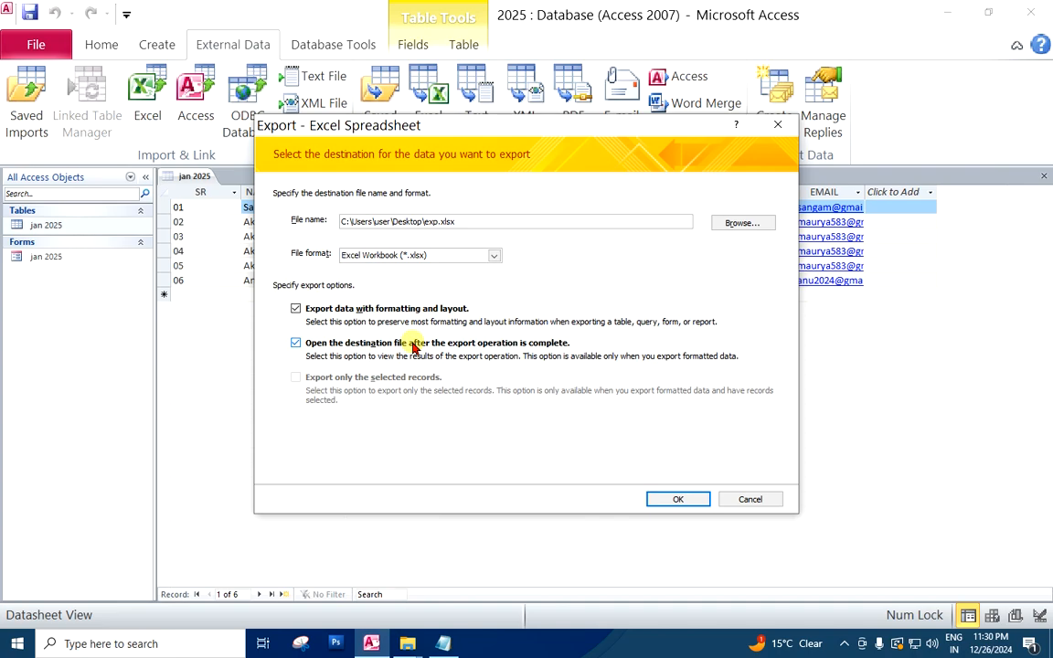
{"action": "left_click", "coordinate": [690, 500]}
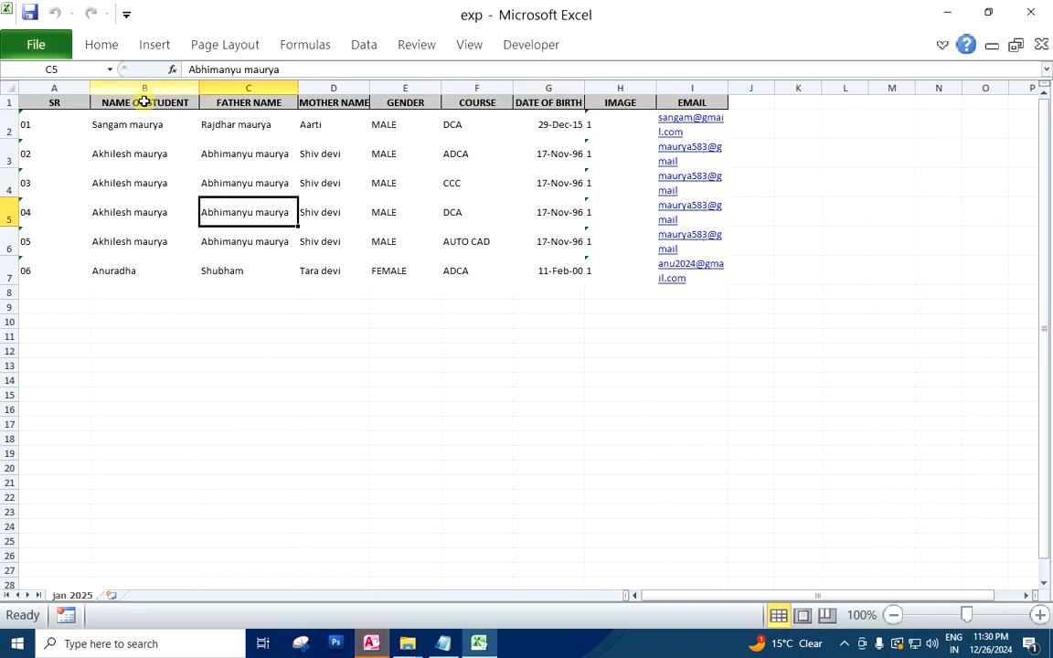
- Check the exported exp workbook in Excel, close it, and finish the export without saving the export steps
{"action": "double_click", "coordinate": [91, 49]}
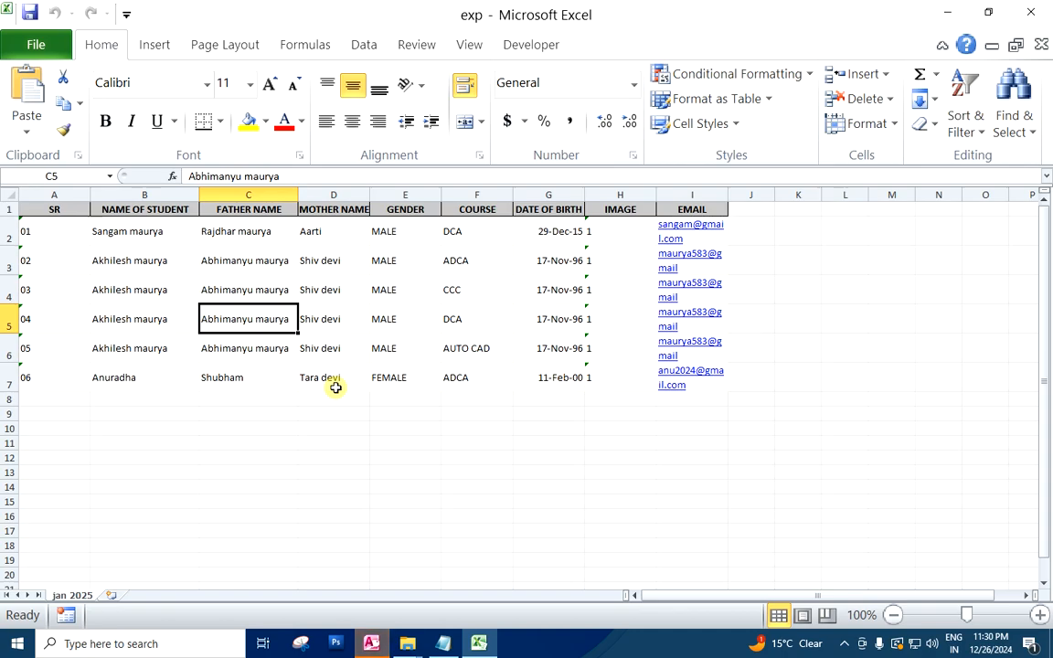
{"action": "left_click", "coordinate": [405, 458]}
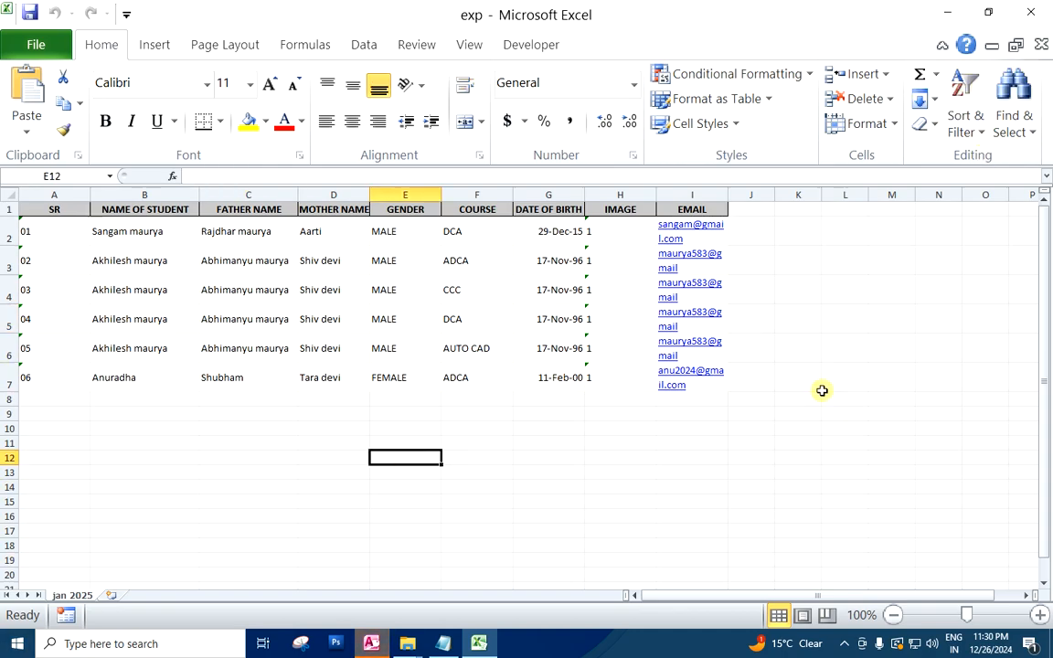
{"action": "key", "text": "alt+F4"}
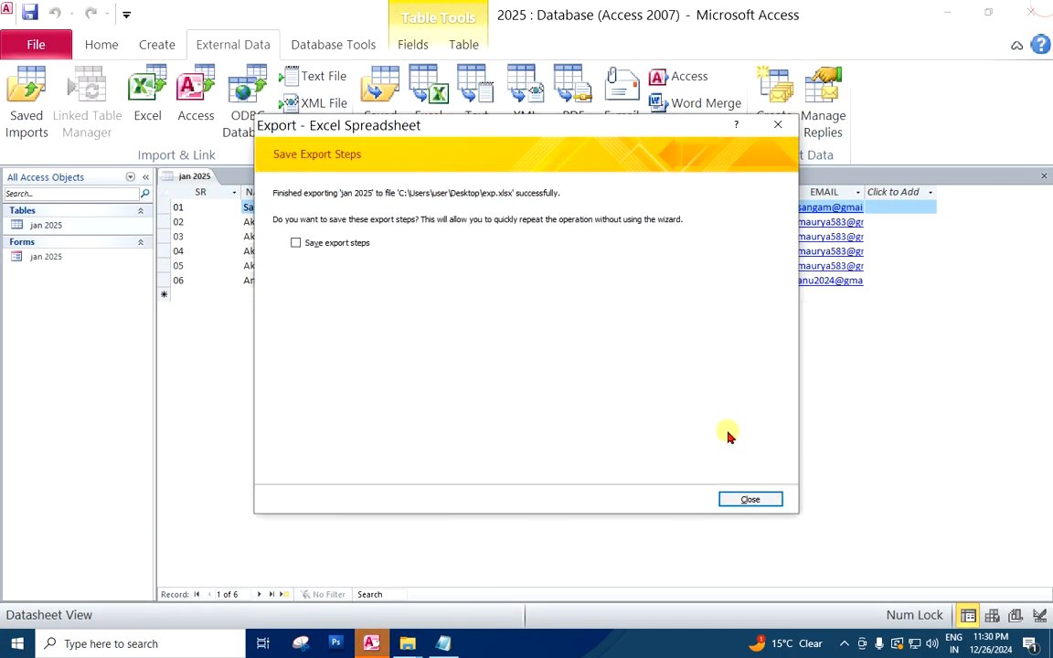
{"action": "left_click", "coordinate": [748, 498]}
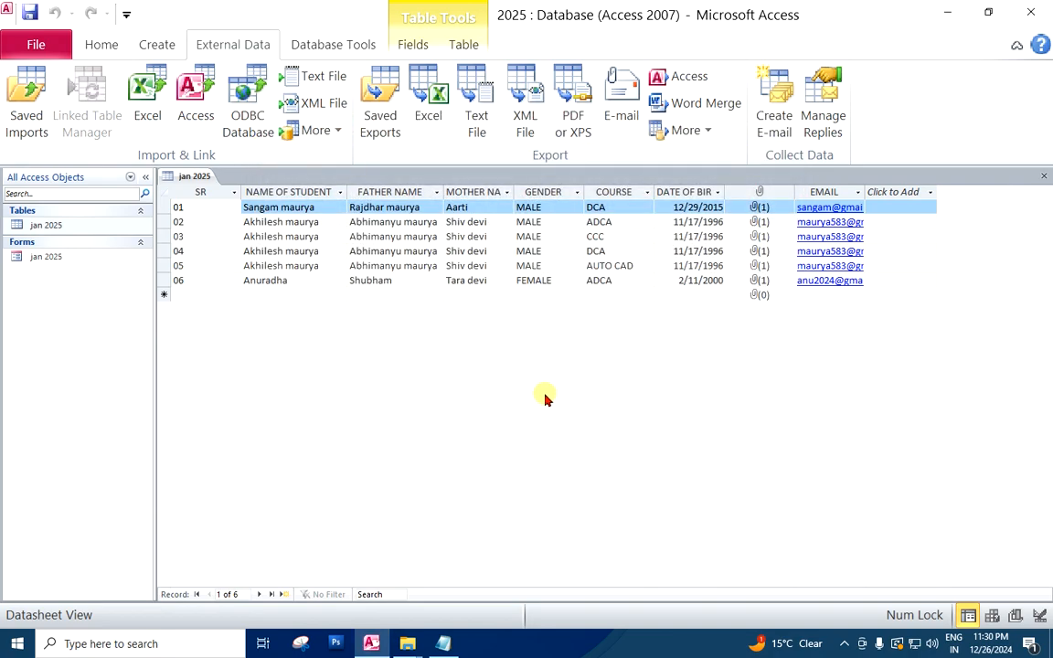
- Create a Multiple Items form from the jan 2025 table
{"action": "left_click", "coordinate": [573, 105]}
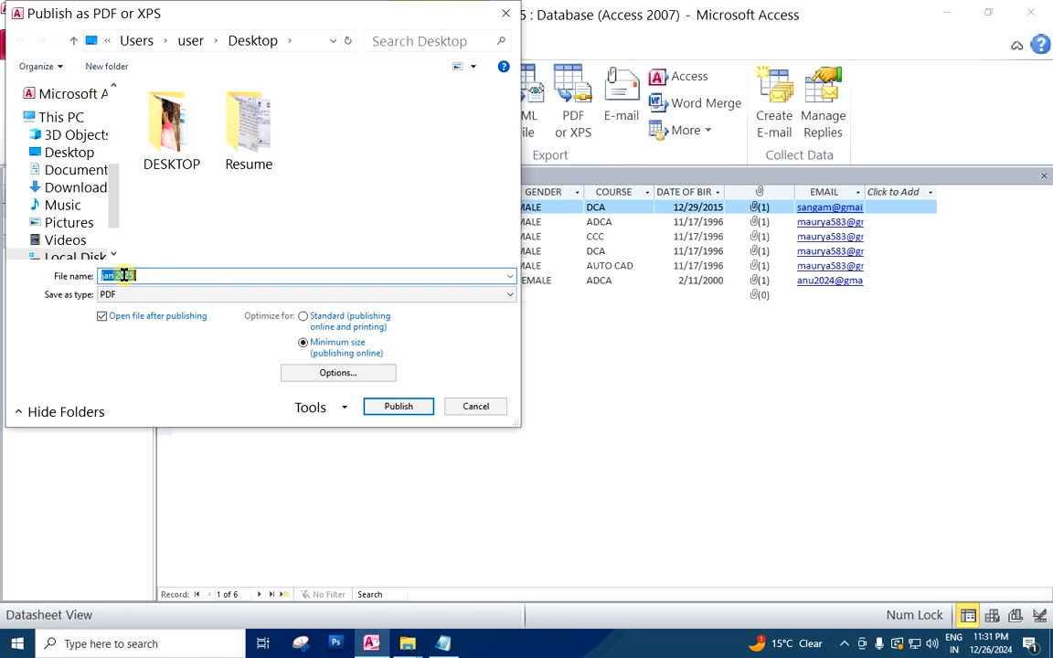
{"action": "left_click", "coordinate": [477, 405]}
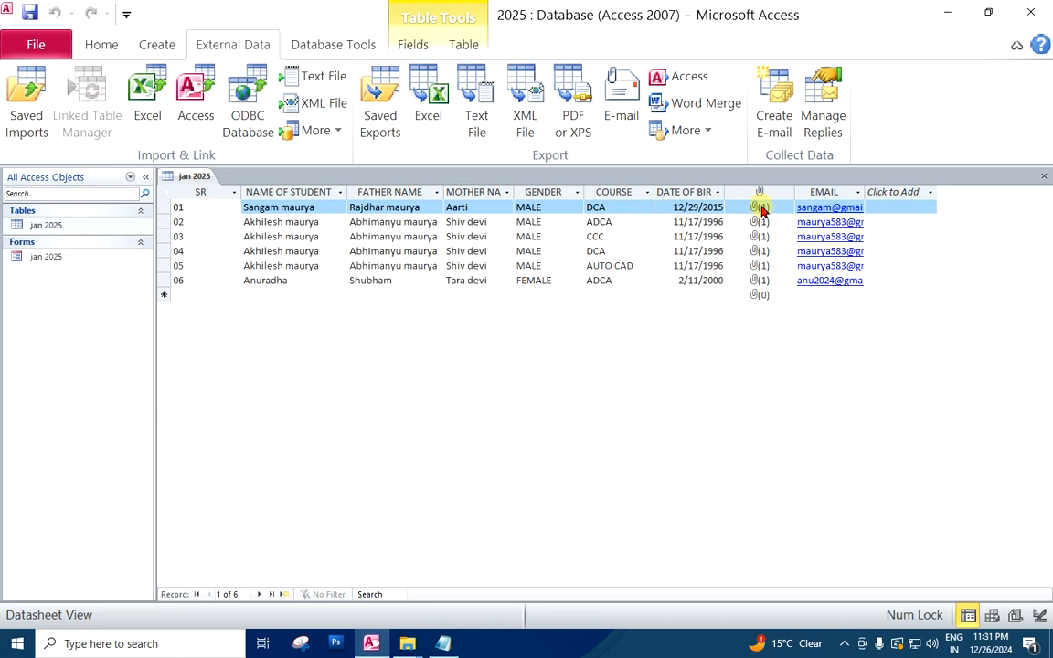
{"action": "left_click", "coordinate": [148, 47]}
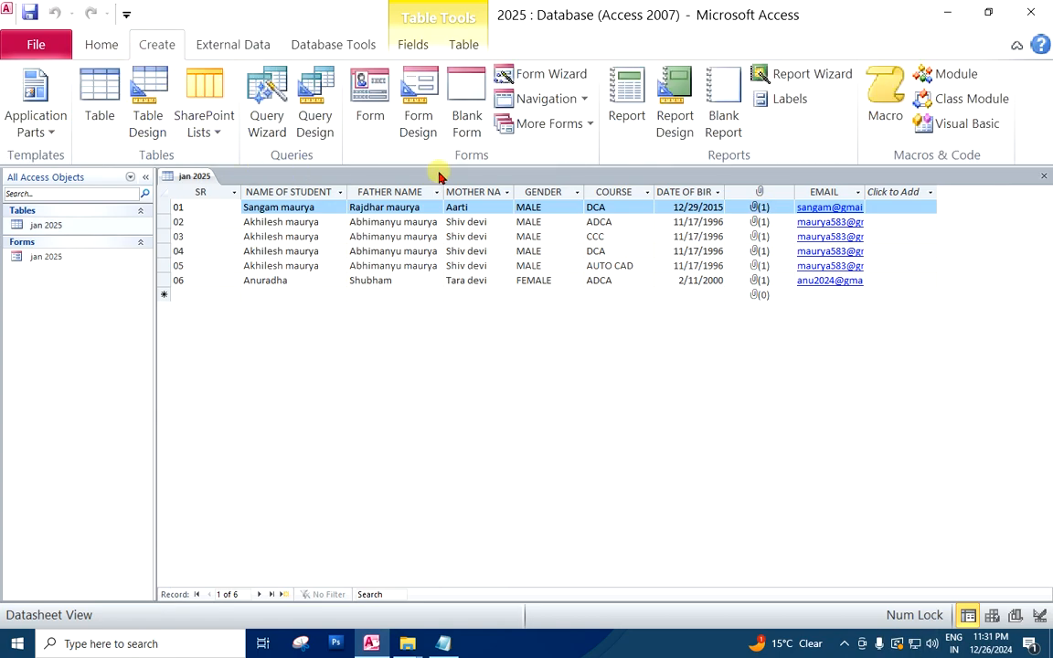
{"action": "left_click", "coordinate": [595, 130]}
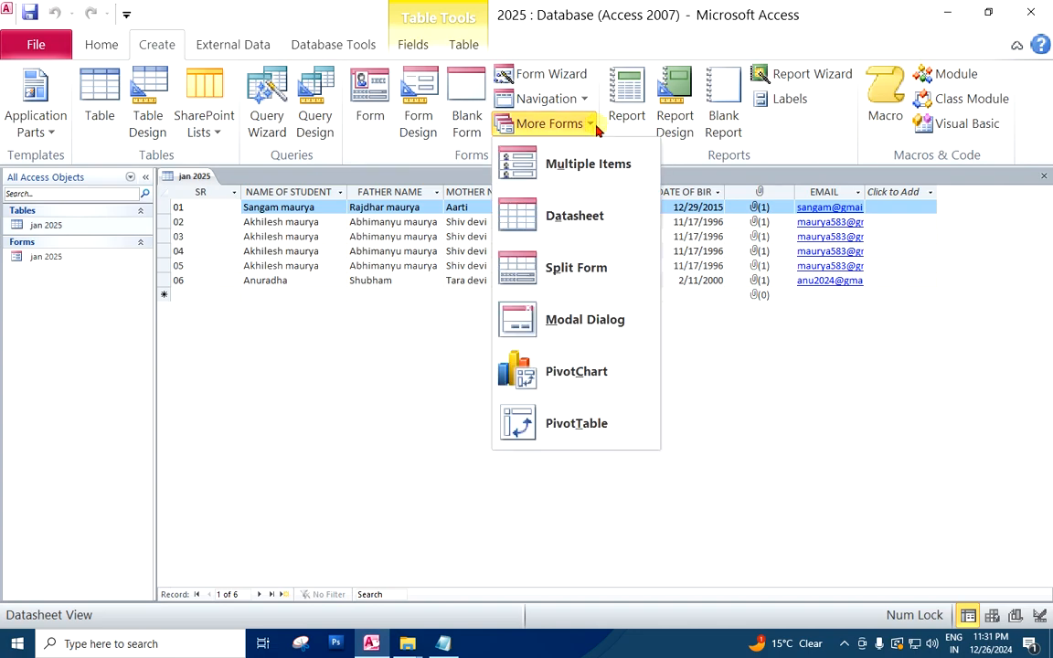
{"action": "left_click", "coordinate": [596, 174]}
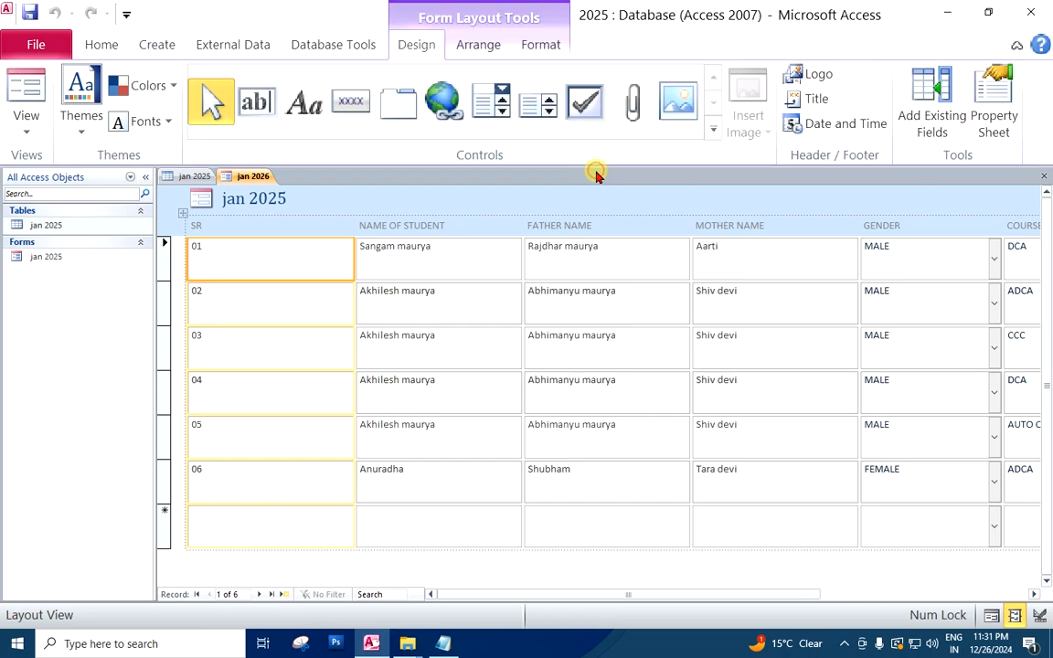
- Narrow the SR and NAME OF STUDENT columns of the form to about the width of their contents
{"action": "left_click", "coordinate": [335, 226]}
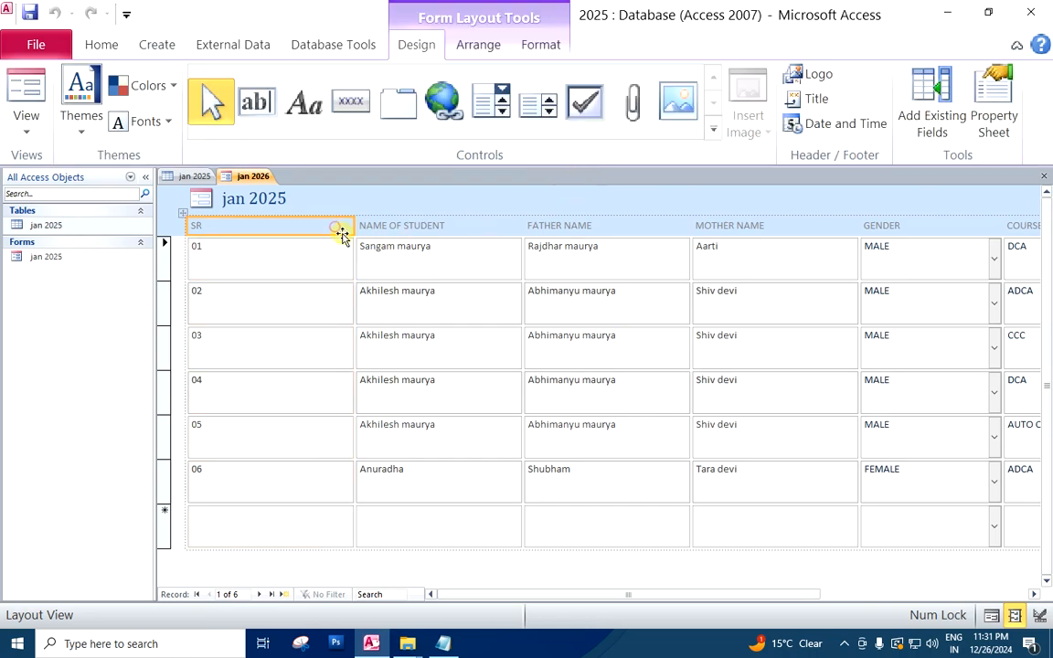
{"action": "left_click_drag", "start_coordinate": [351, 226], "coordinate": [209, 226]}
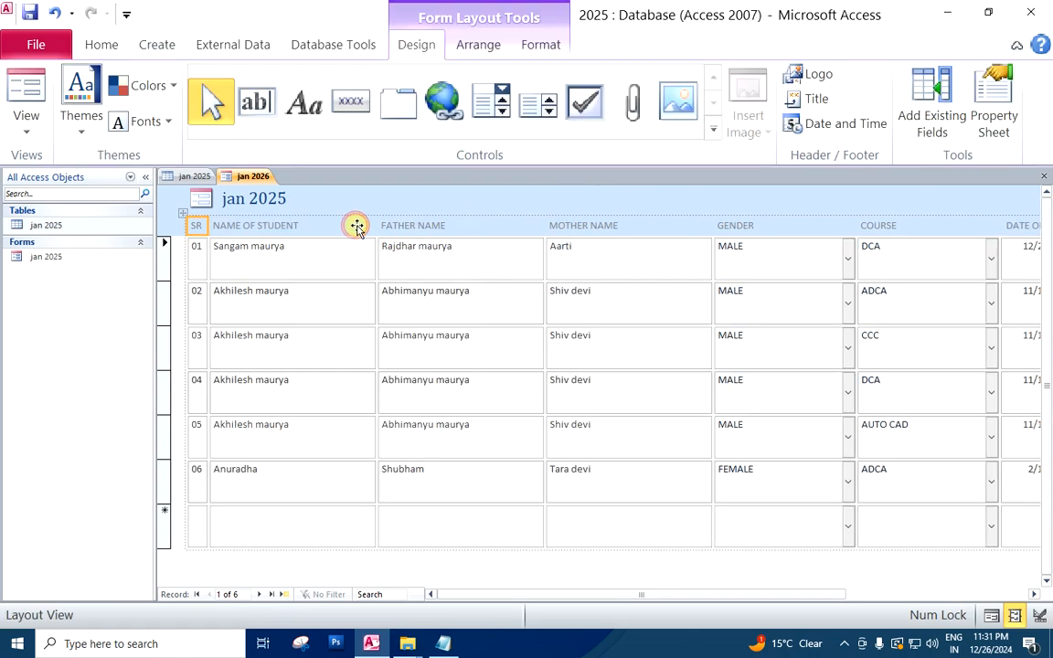
{"action": "left_click", "coordinate": [357, 226]}
{"action": "left_click_drag", "start_coordinate": [372, 228], "coordinate": [305, 228]}
- Fit the widths of the form's FATHER NAME and MOTHER NAME columns to their header labels
{"action": "left_click", "coordinate": [384, 224]}
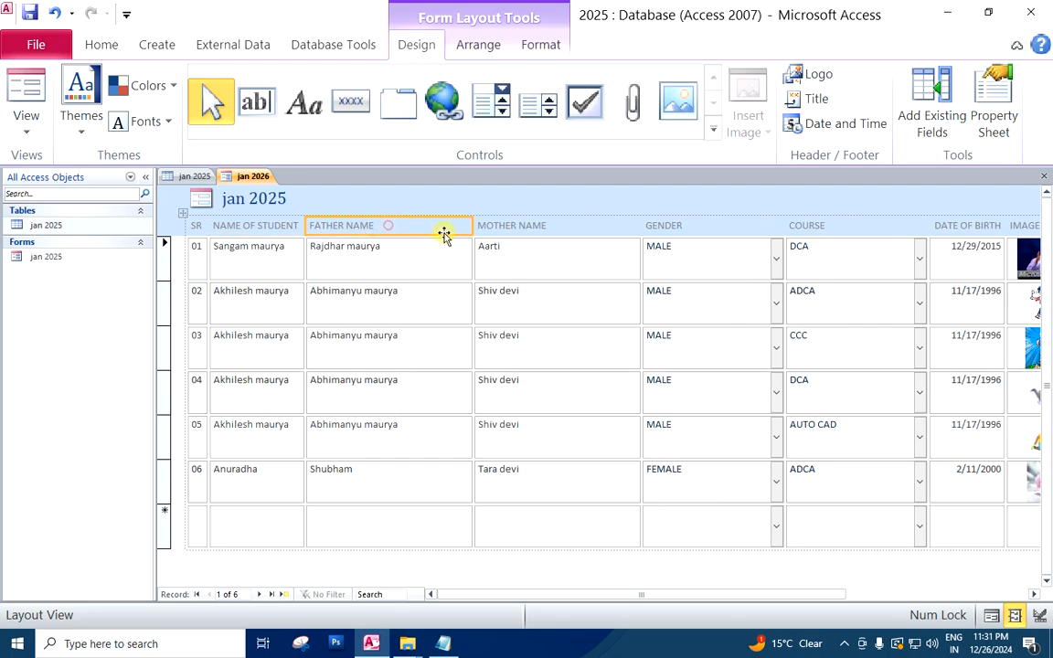
{"action": "double_click", "coordinate": [469, 229]}
{"action": "double_click", "coordinate": [473, 228]}
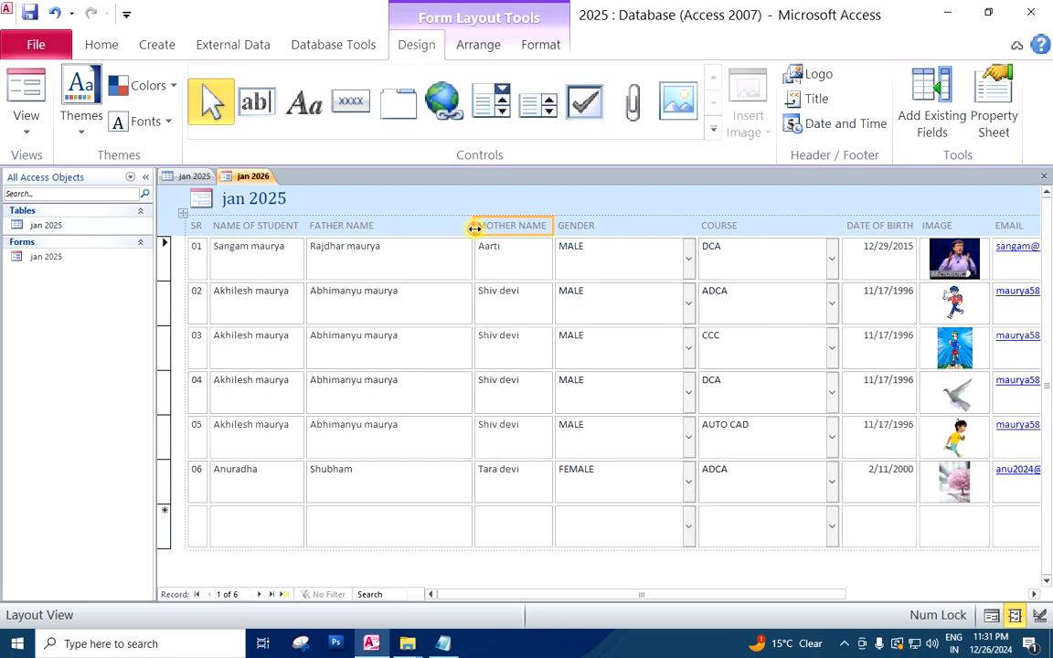
{"action": "left_click", "coordinate": [464, 229]}
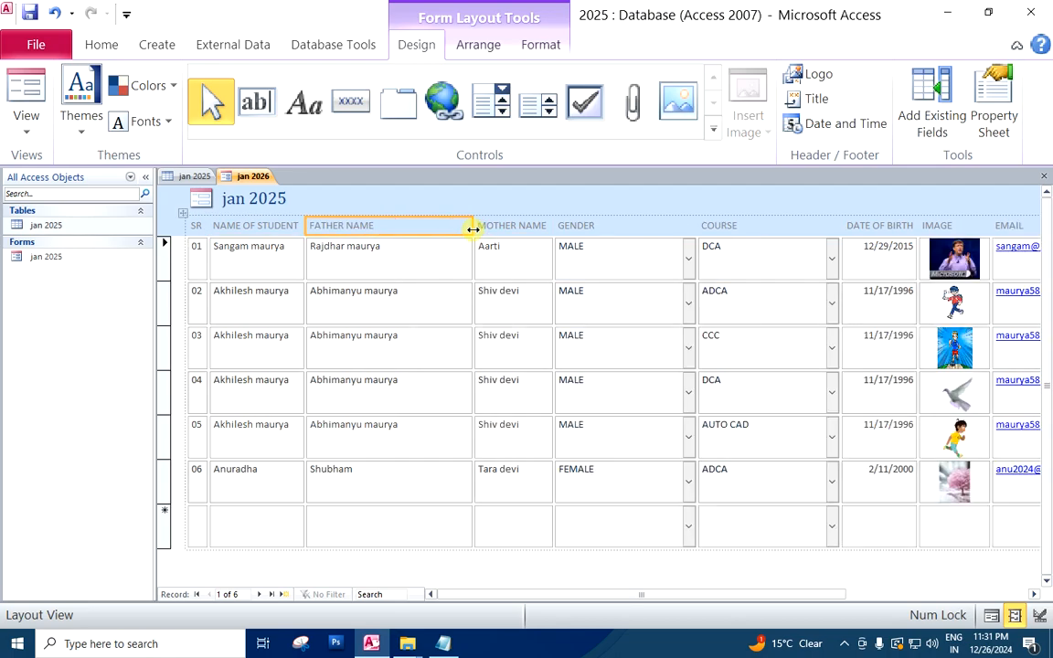
{"action": "double_click", "coordinate": [472, 229]}
{"action": "left_click", "coordinate": [483, 228]}
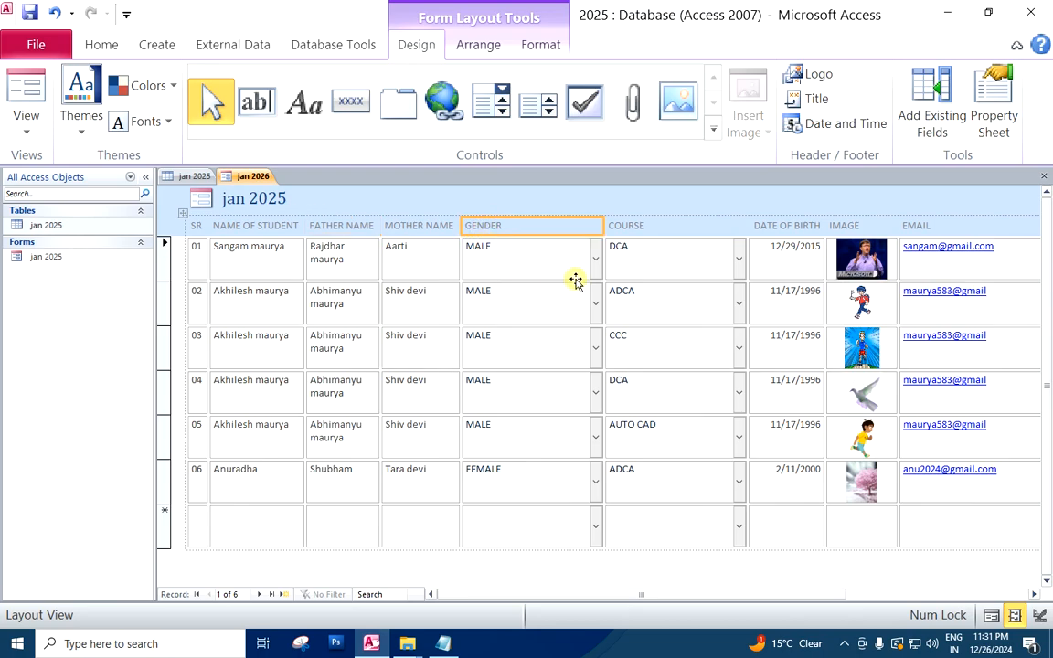
- Narrow the form's COURSE and GENDER columns and widen its IMAGE column
{"action": "left_click", "coordinate": [672, 228]}
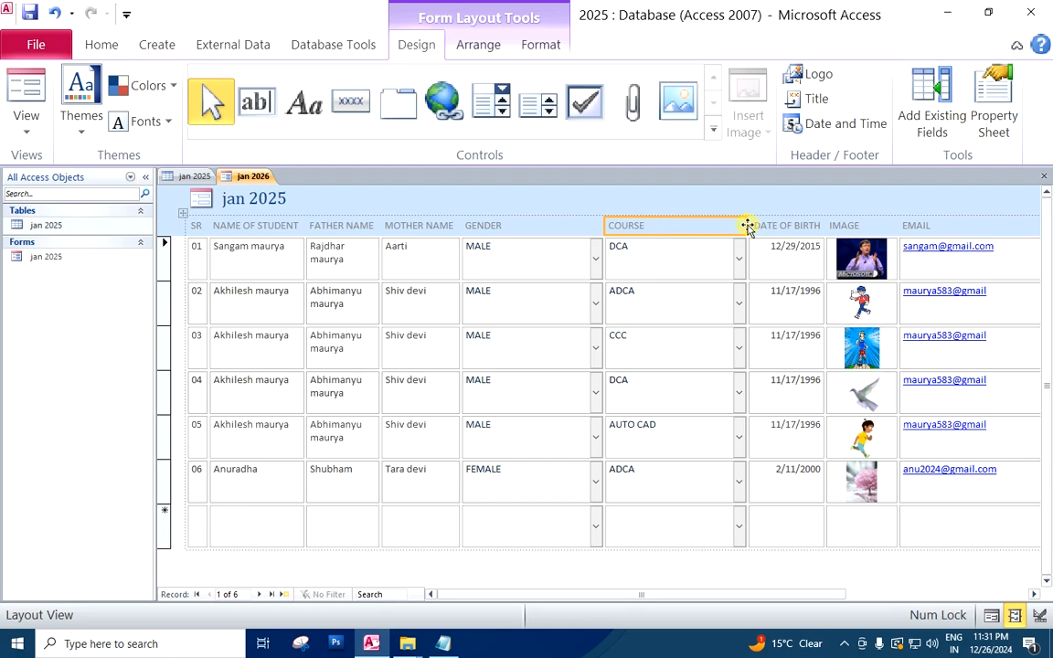
{"action": "left_click_drag", "start_coordinate": [750, 227], "coordinate": [685, 231]}
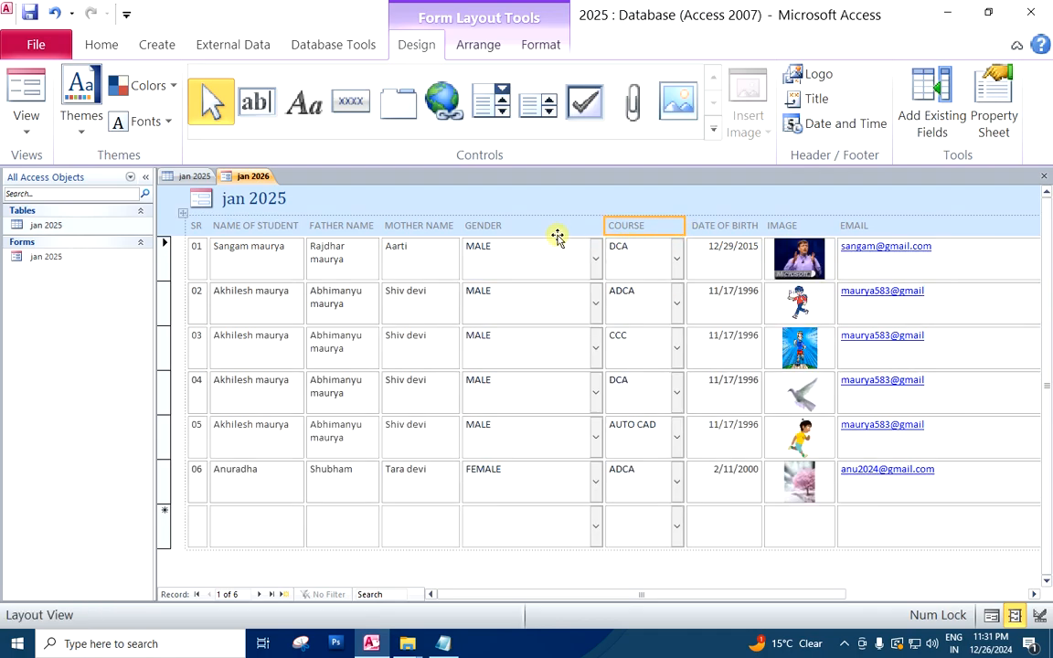
{"action": "left_click", "coordinate": [580, 228]}
{"action": "left_click_drag", "start_coordinate": [596, 226], "coordinate": [551, 225]}
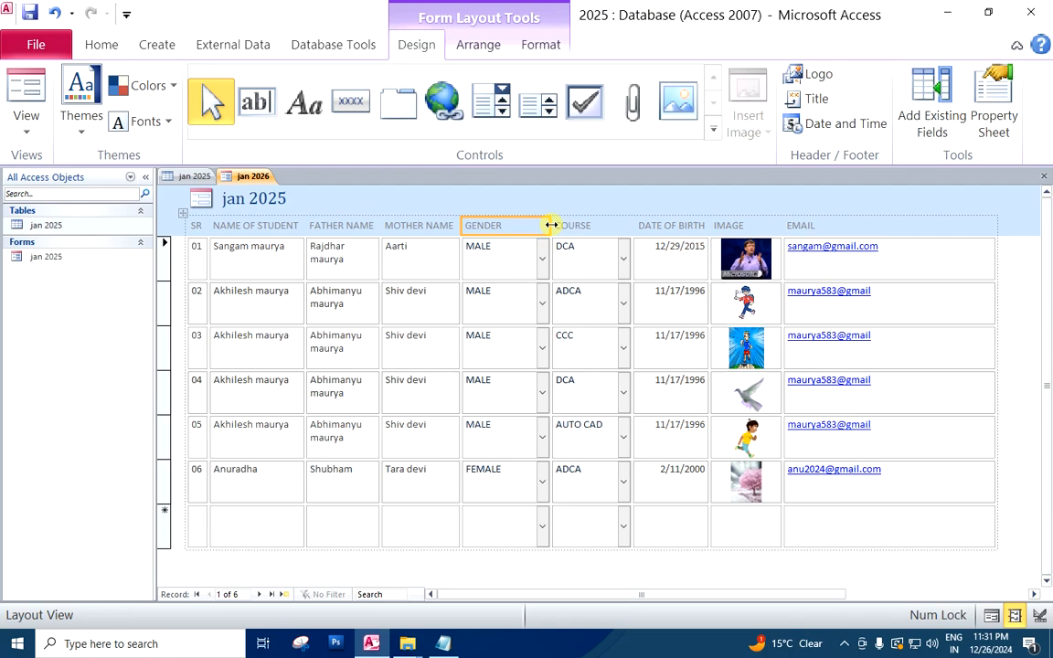
{"action": "left_click", "coordinate": [746, 224]}
{"action": "left_click_drag", "start_coordinate": [784, 228], "coordinate": [813, 235]}
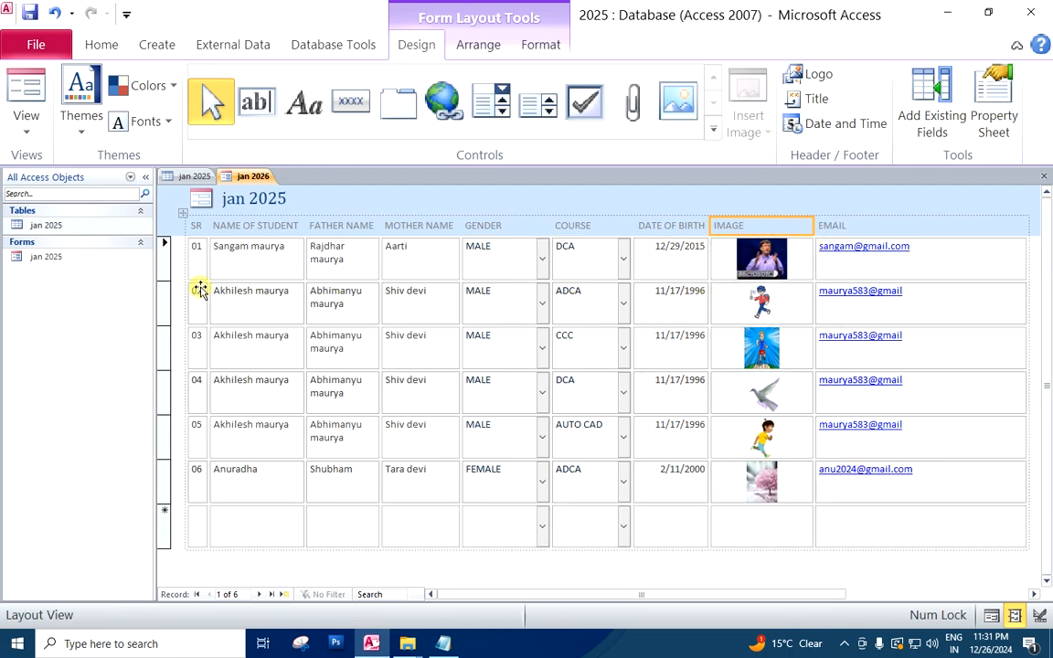
- Export the jan 2026 form to the Desktop as a PDF file named jan 2026, without saving the export steps
{"action": "left_click", "coordinate": [170, 277]}
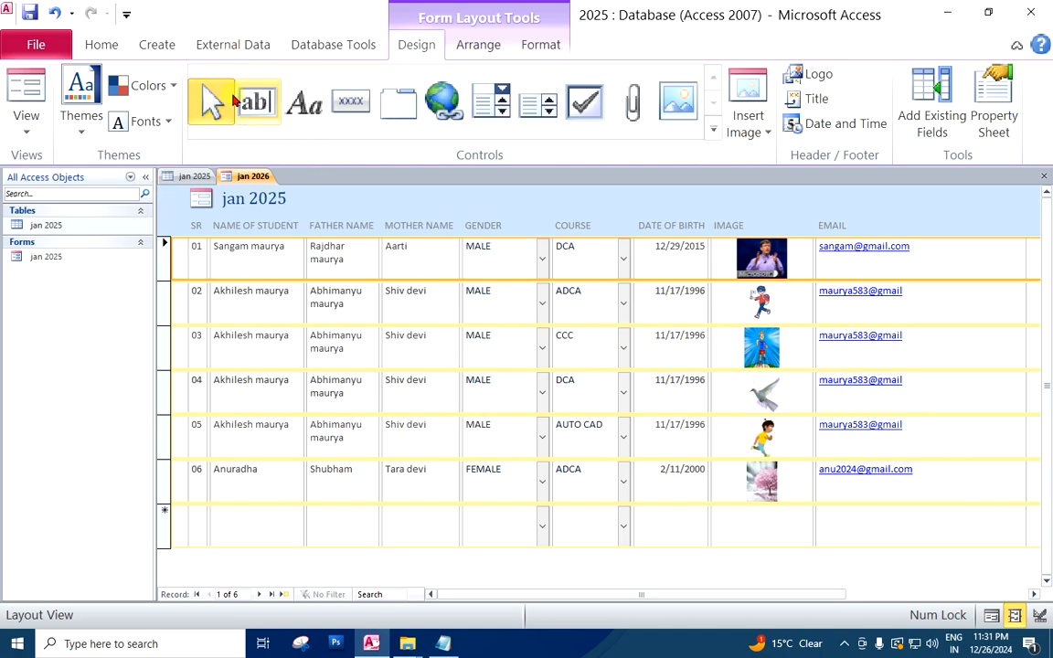
{"action": "left_click", "coordinate": [235, 46]}
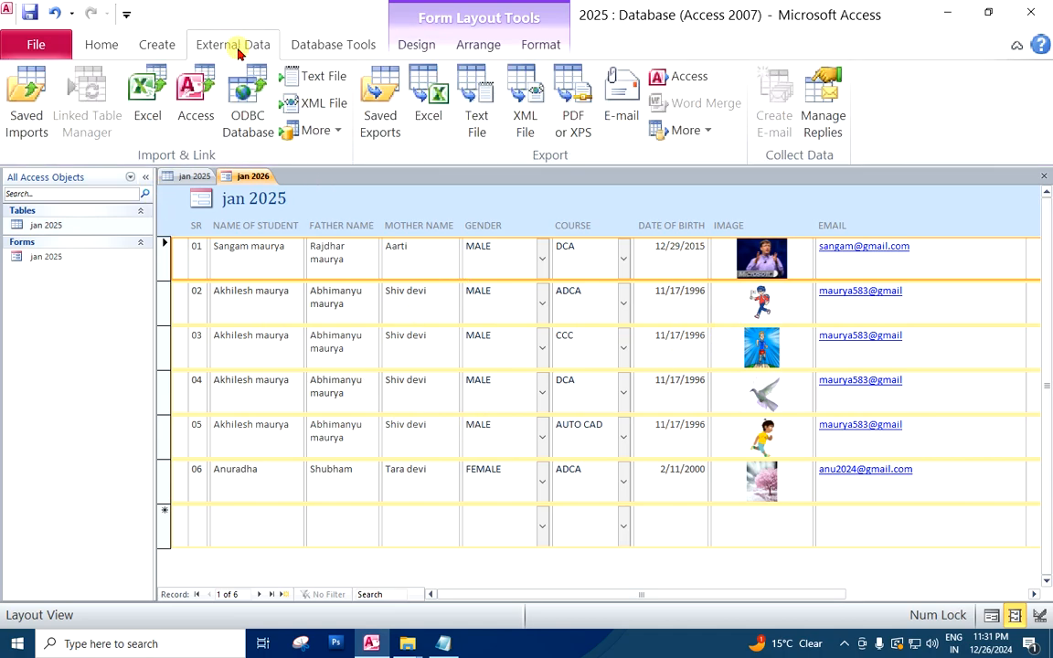
{"action": "left_click", "coordinate": [576, 115]}
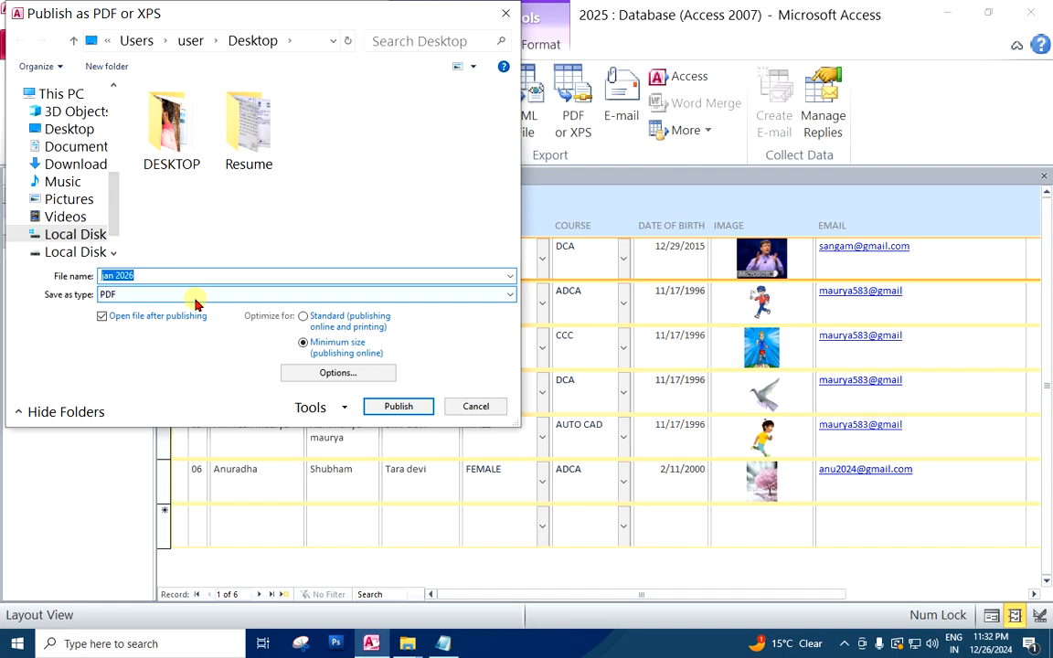
{"action": "left_click", "coordinate": [392, 406]}
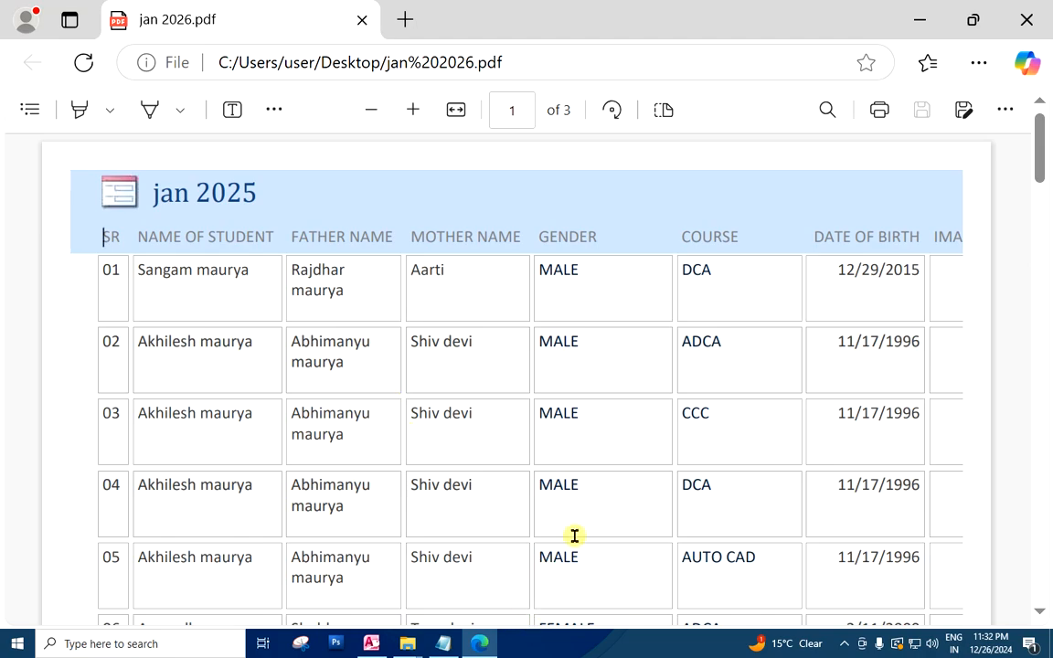
{"action": "left_click", "coordinate": [1025, 20]}
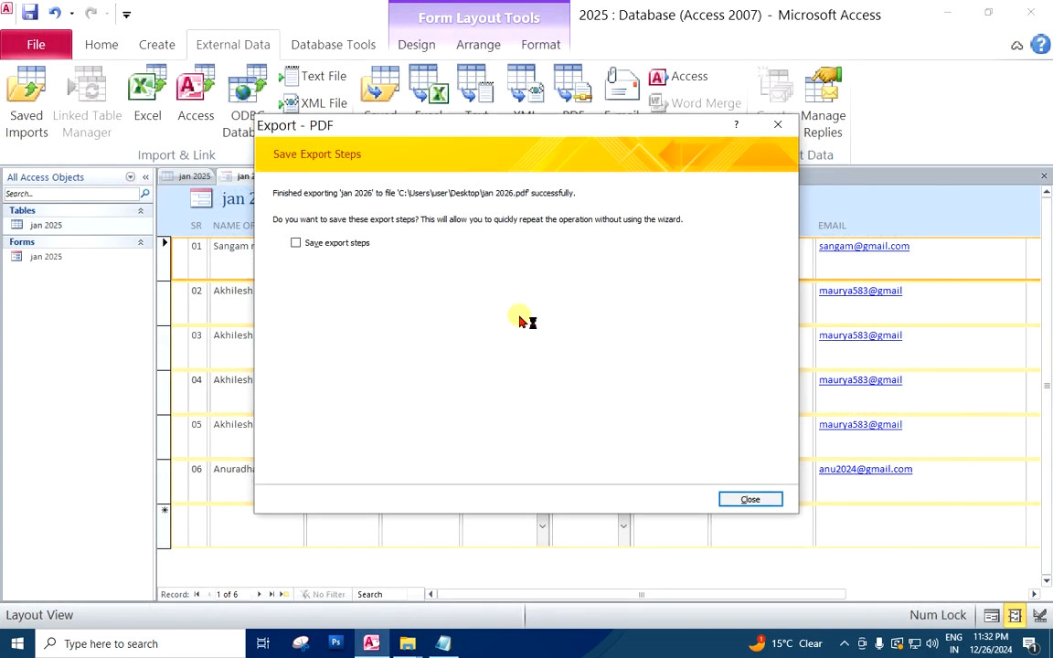
{"action": "left_click", "coordinate": [745, 496]}
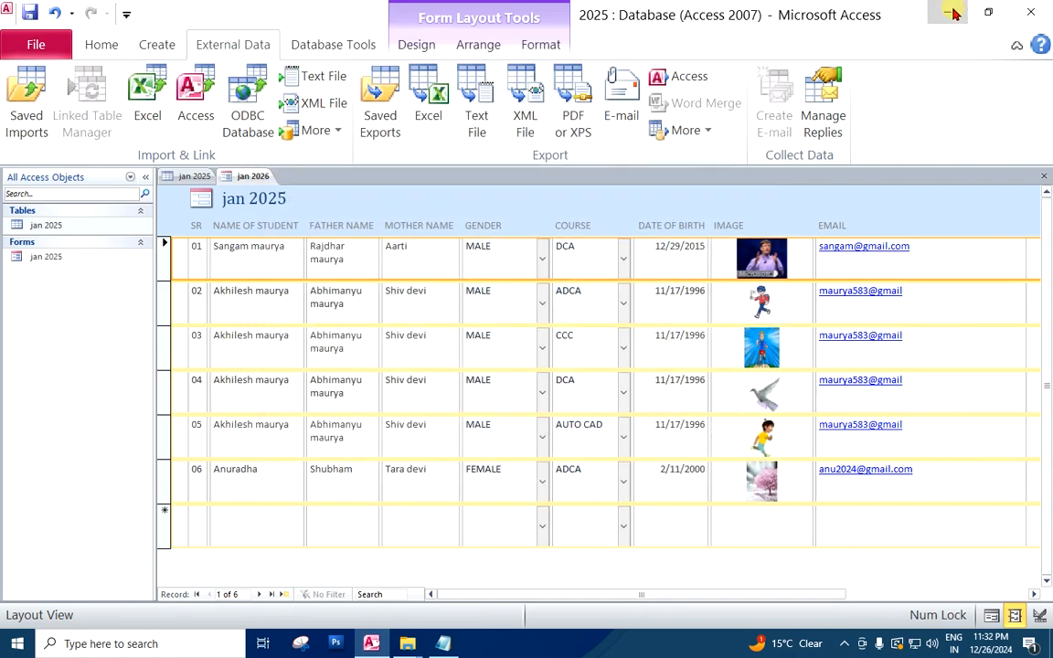
- Open the exported jan 2026 PDF from the desktop and check how the table columns and images are laid out across its pages
{"action": "left_click", "coordinate": [953, 9]}
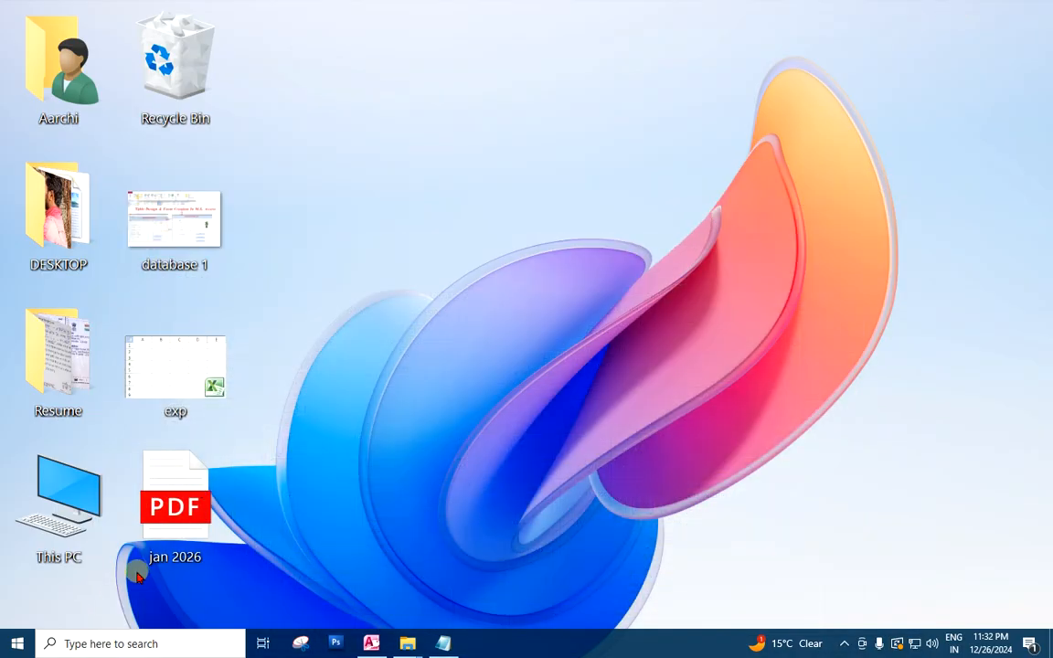
{"action": "double_click", "coordinate": [176, 509]}
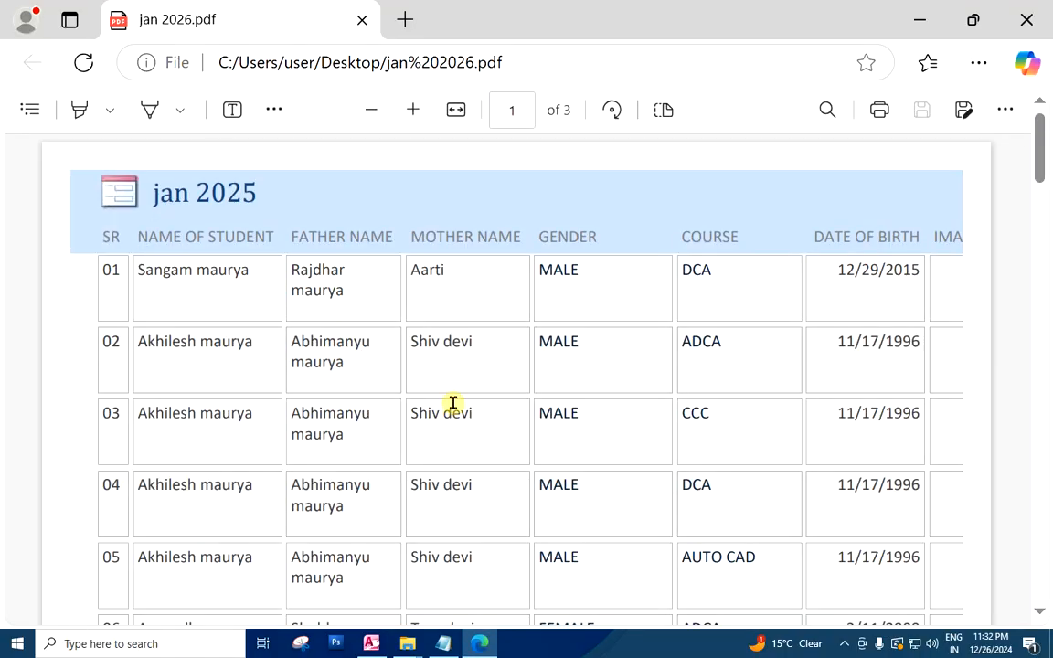
{"action": "key", "text": "ctrl+minus"}
{"action": "key", "text": "ctrl+minus"}
{"action": "key", "text": "ctrl+minus"}
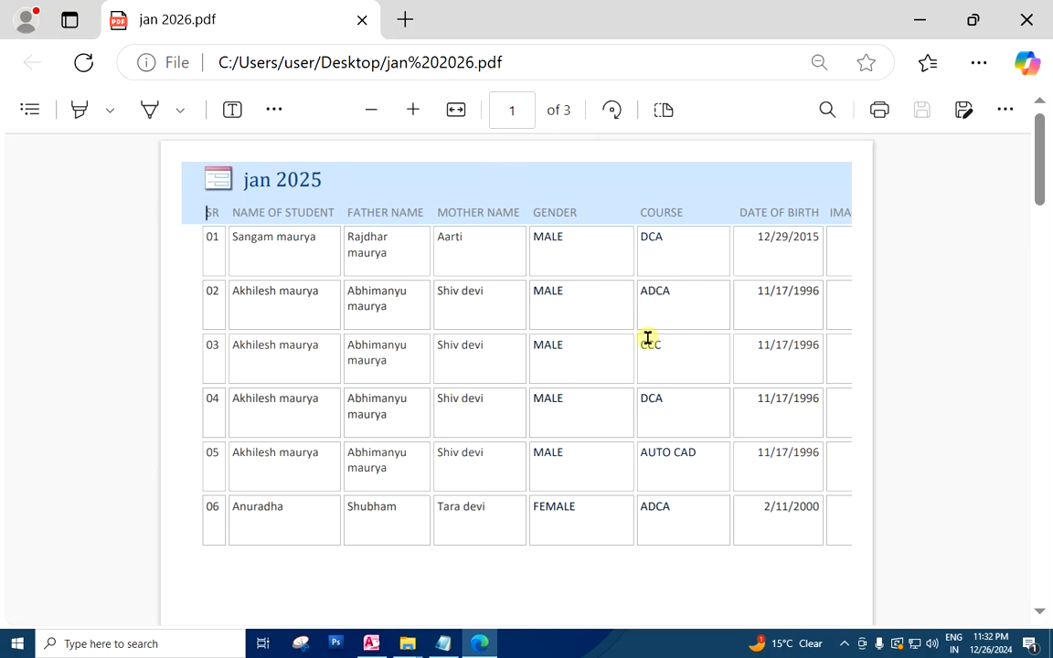
{"action": "scroll", "coordinate": [647, 340], "scroll_direction": "down", "scroll_amount": 10}
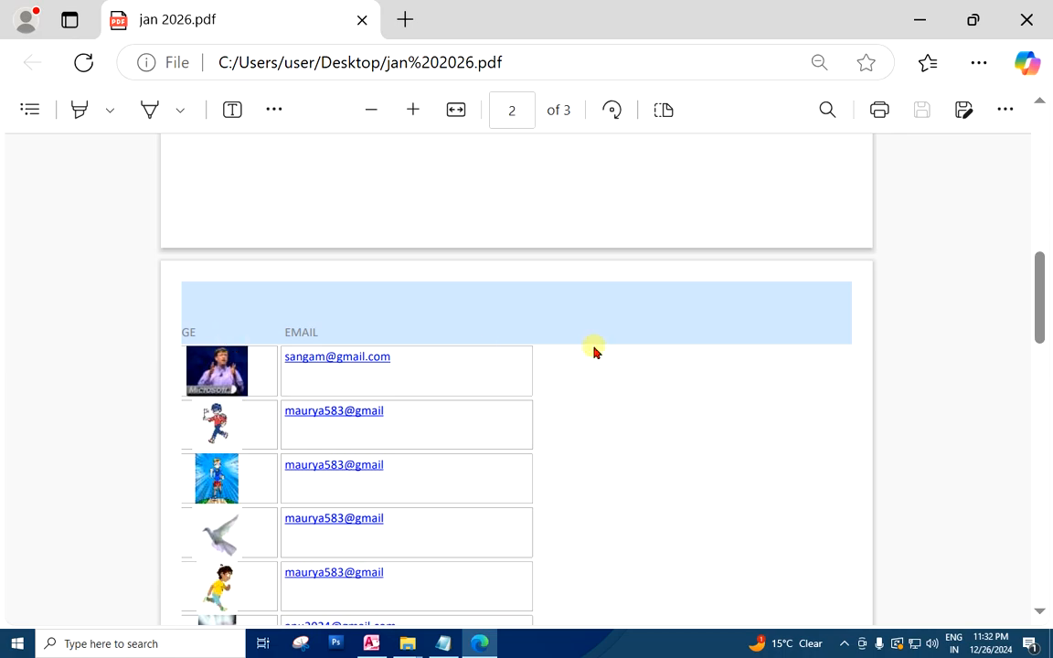
{"action": "scroll", "coordinate": [595, 350], "scroll_direction": "down", "scroll_amount": 4}
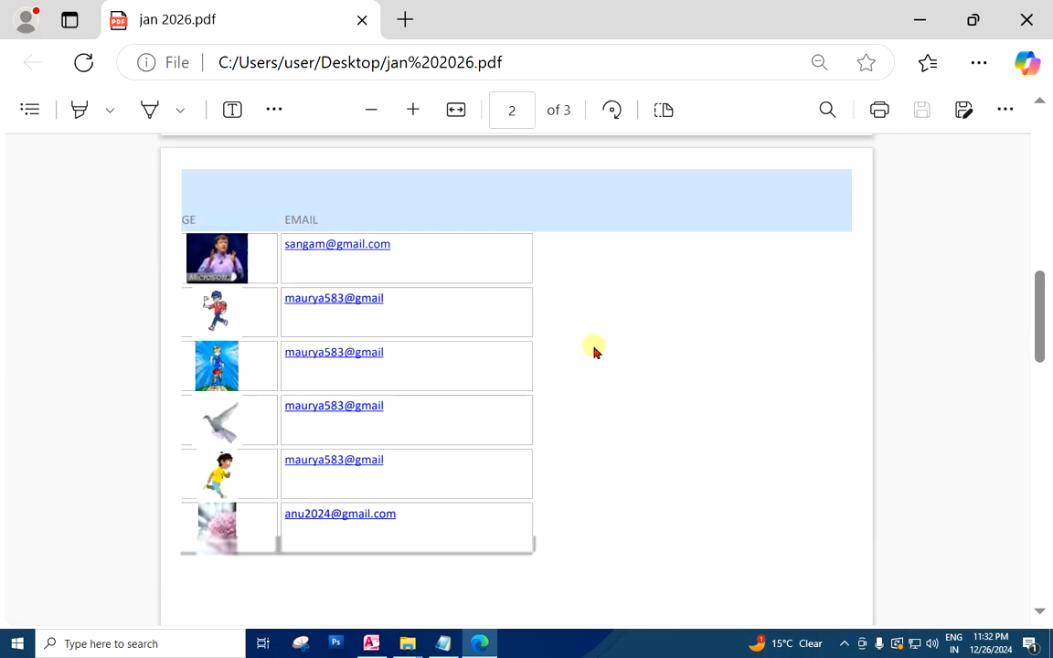
{"action": "scroll", "coordinate": [595, 350], "scroll_direction": "up", "scroll_amount": 4}
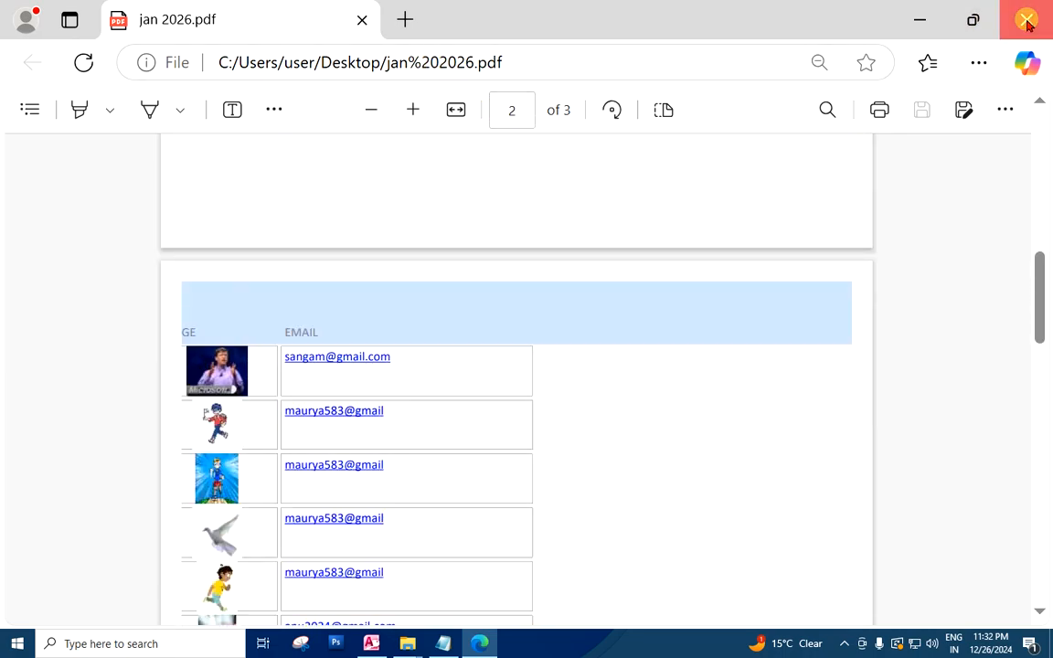
{"action": "left_click", "coordinate": [919, 19]}
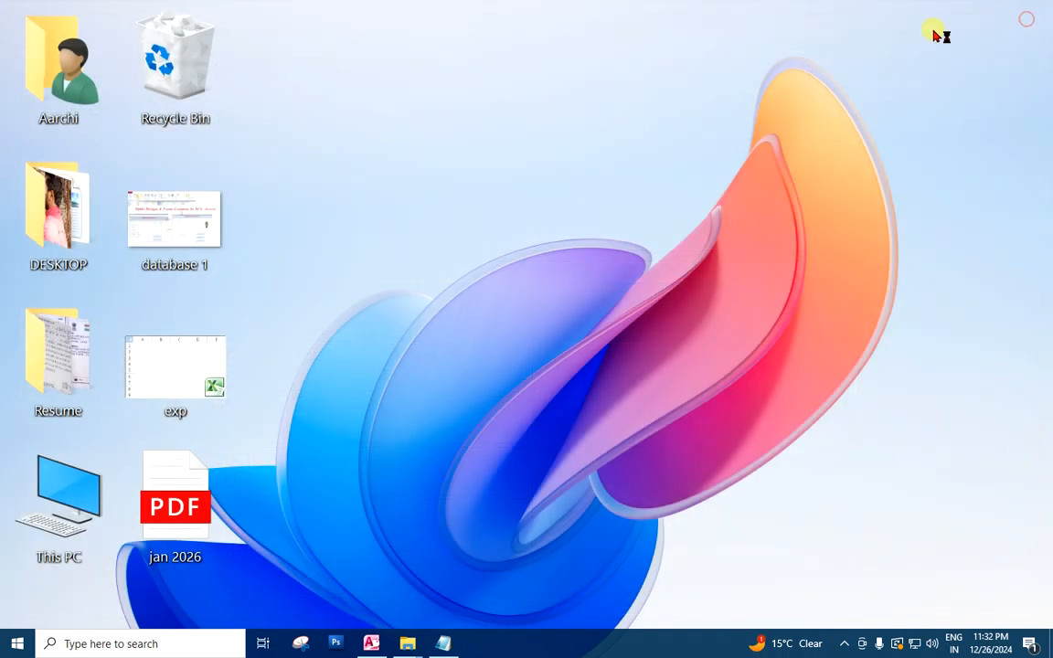
- Switch back to Access and preview the jan 2026 form for printing in landscape orientation
{"action": "left_click", "coordinate": [370, 643]}
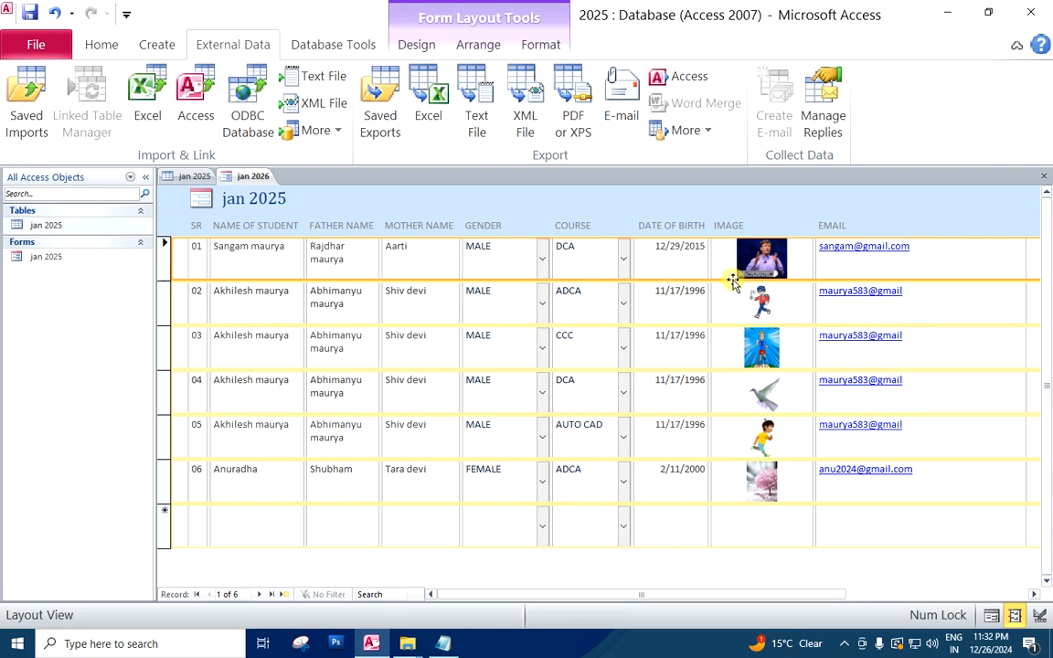
{"action": "left_click", "coordinate": [53, 49]}
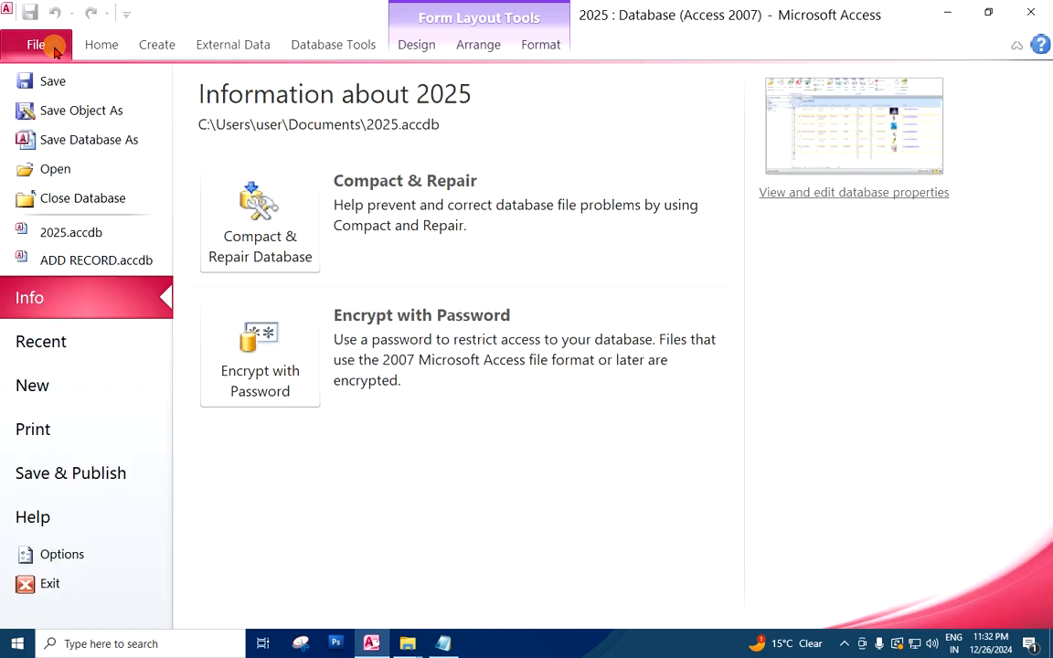
{"action": "left_click", "coordinate": [103, 425]}
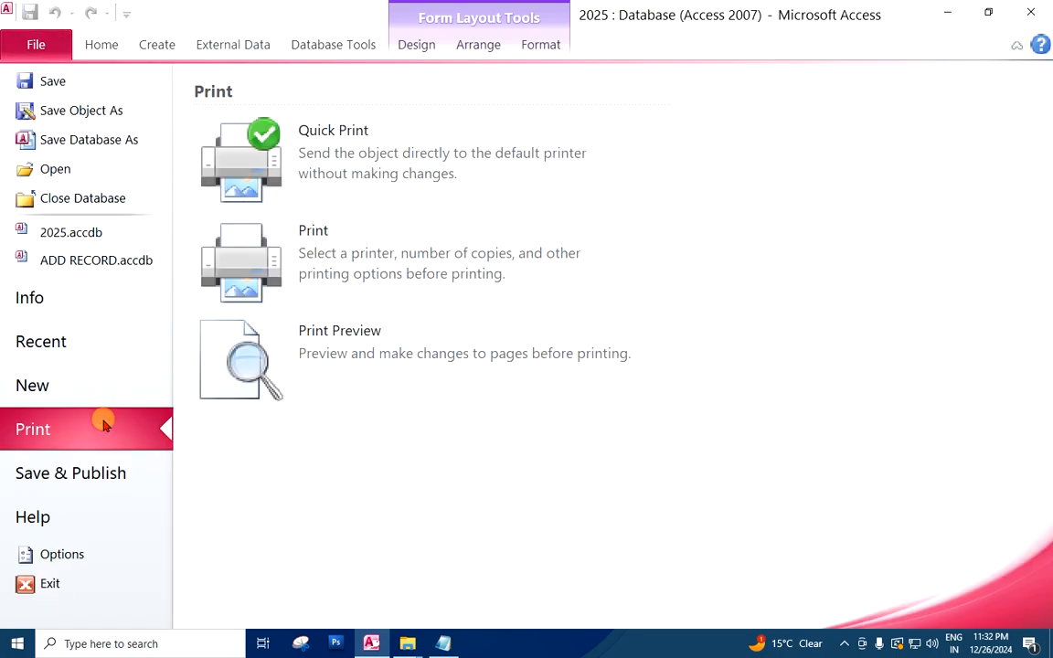
{"action": "left_click", "coordinate": [280, 364]}
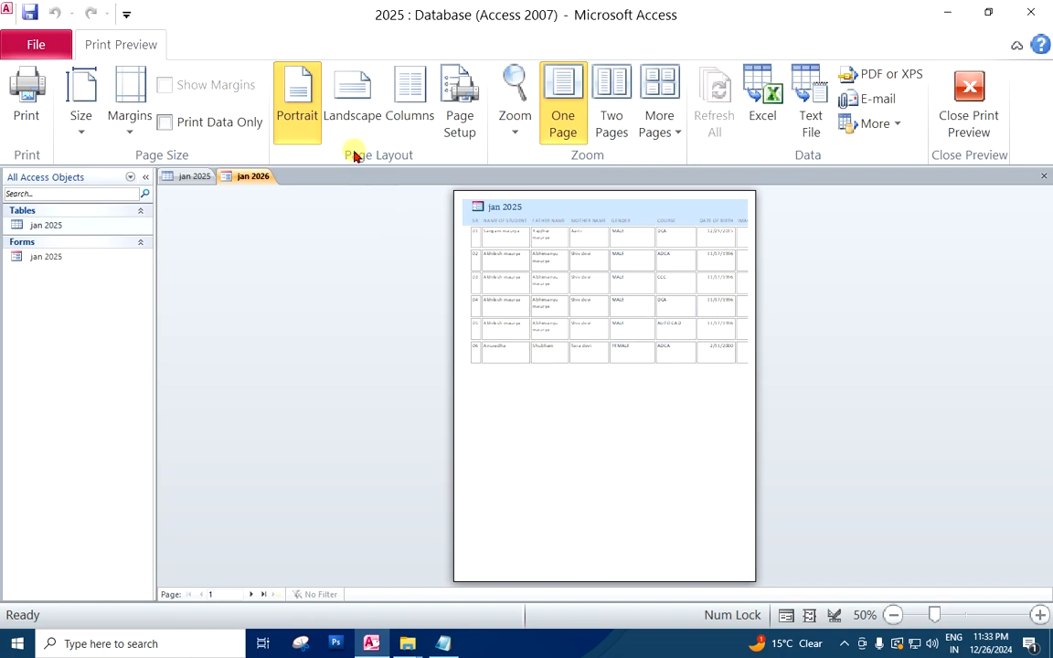
{"action": "left_click", "coordinate": [364, 108]}
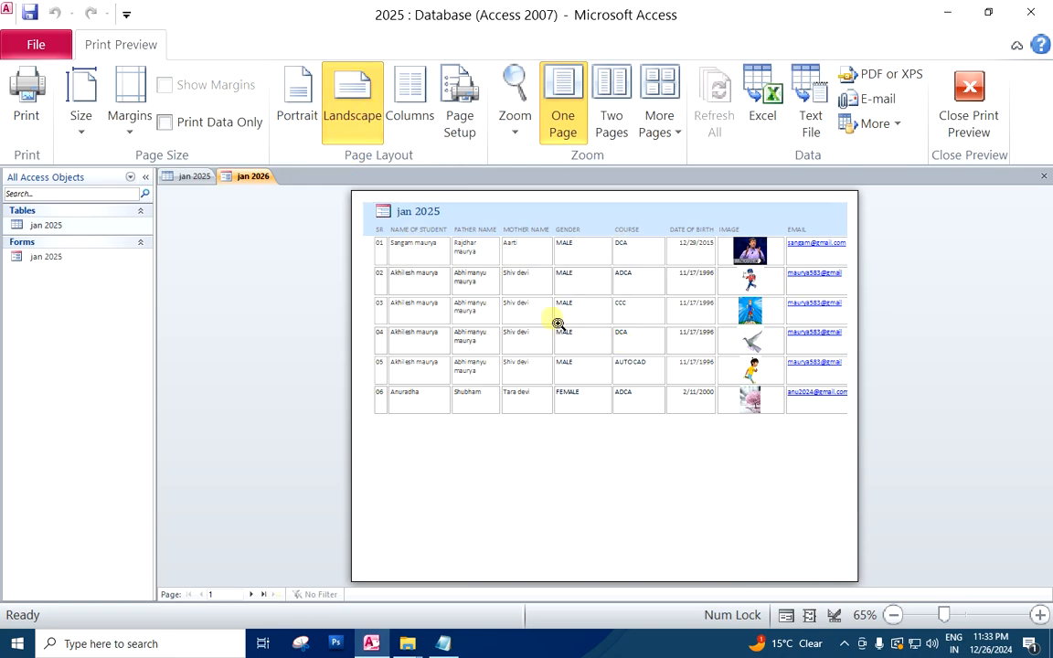
{"action": "left_click", "coordinate": [972, 100]}
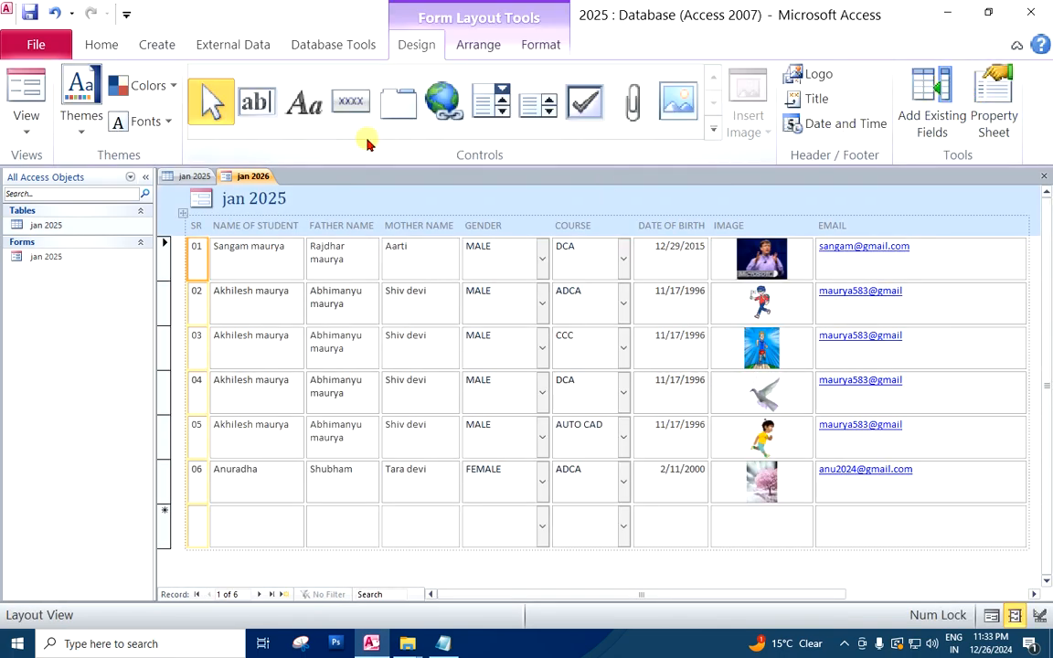
{"action": "left_click", "coordinate": [231, 45]}
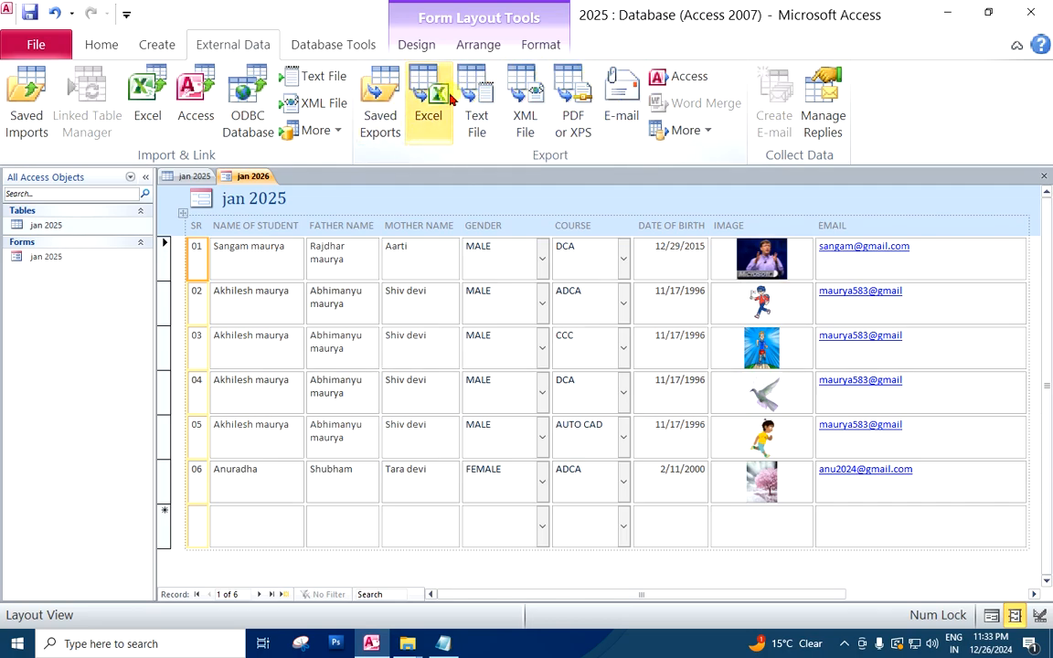
{"action": "left_click", "coordinate": [710, 132]}
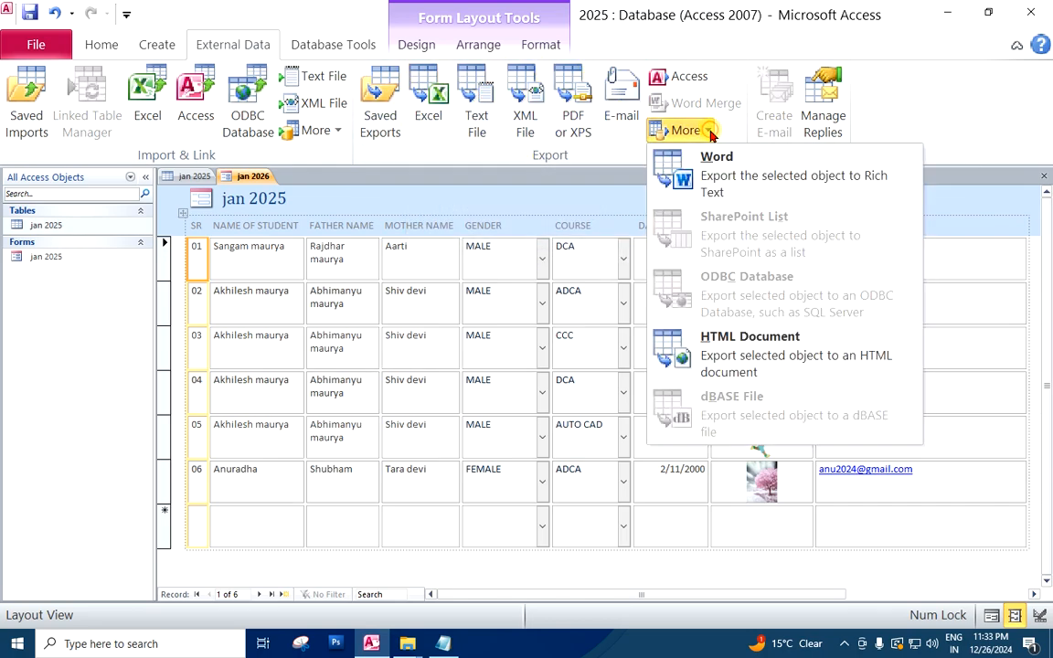
{"action": "left_click", "coordinate": [480, 202]}
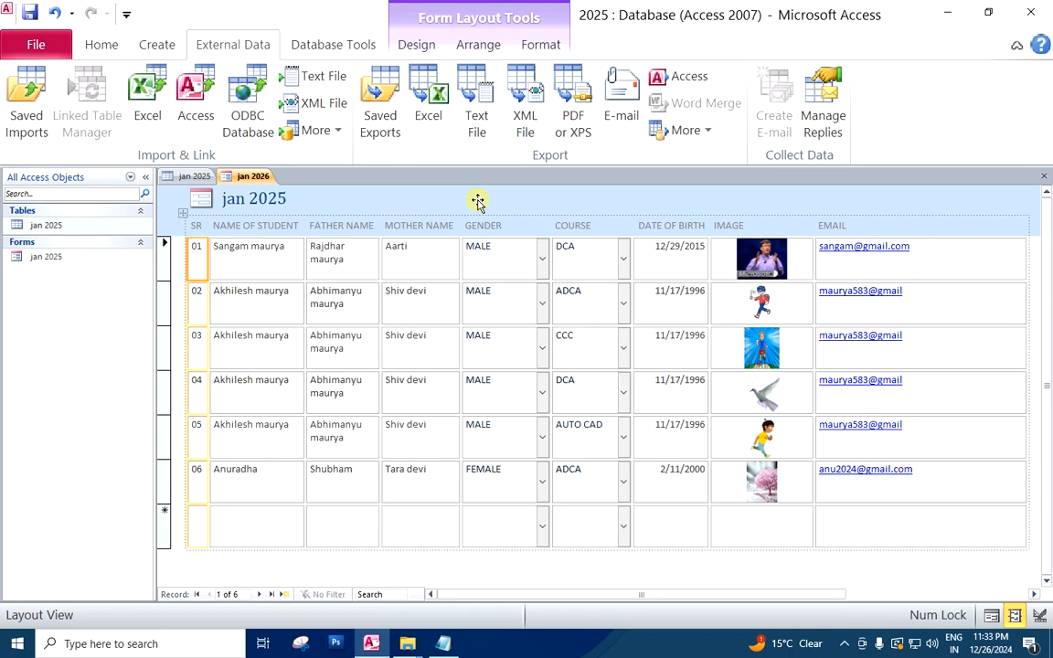
- Close the jan 2026 form without saving its design changes, and close the jan 2025 table
{"action": "right_click", "coordinate": [252, 176]}
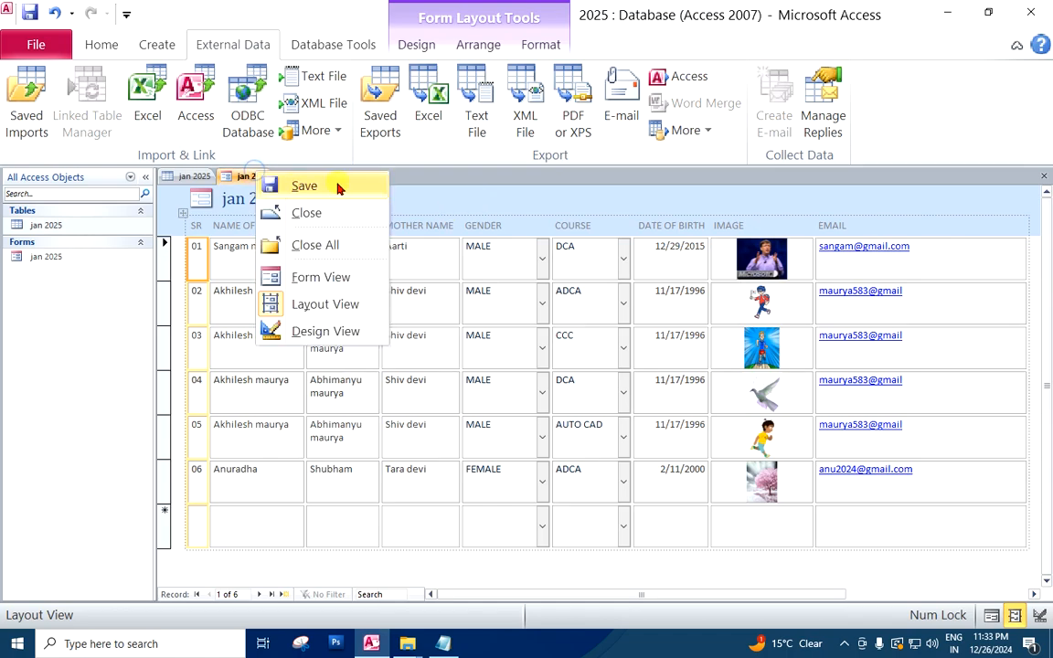
{"action": "left_click", "coordinate": [306, 212]}
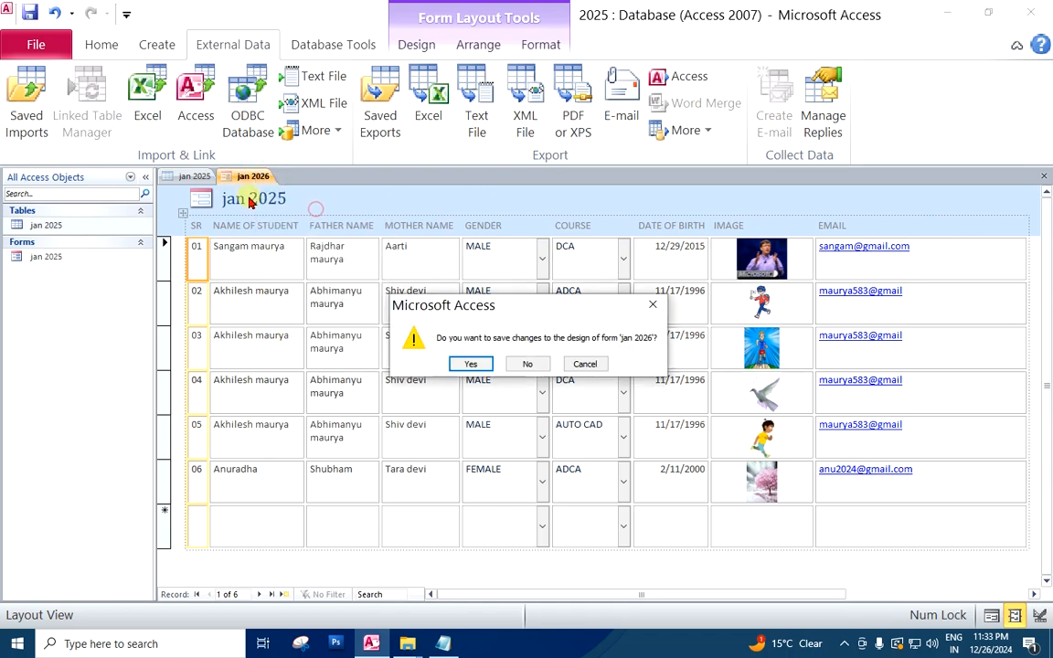
{"action": "left_click", "coordinate": [528, 363]}
{"action": "right_click", "coordinate": [195, 176]}
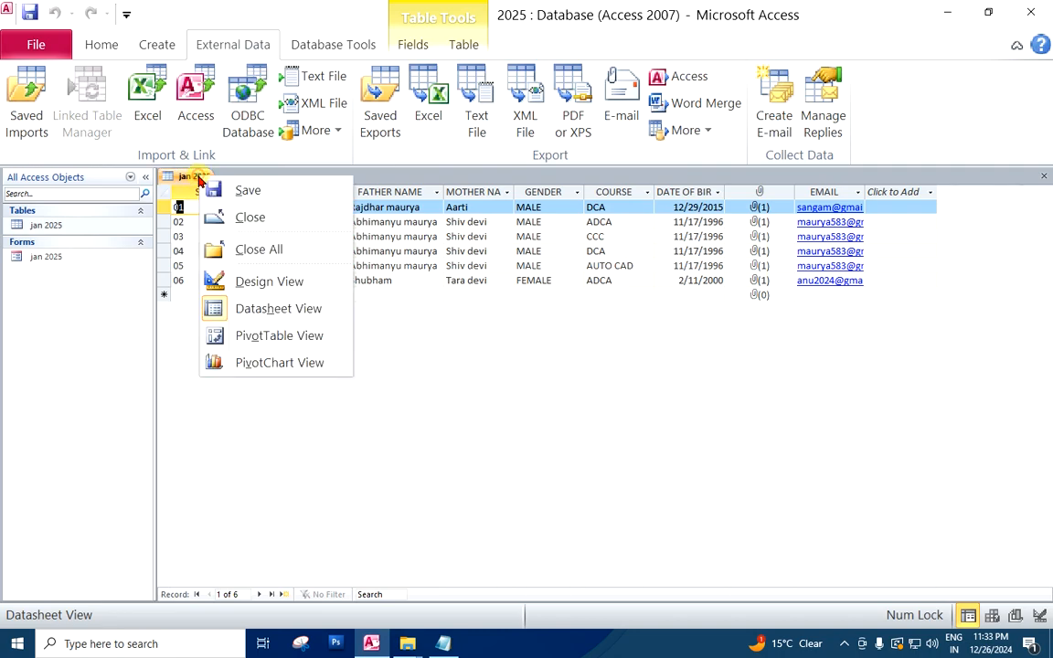
{"action": "left_click", "coordinate": [265, 223]}
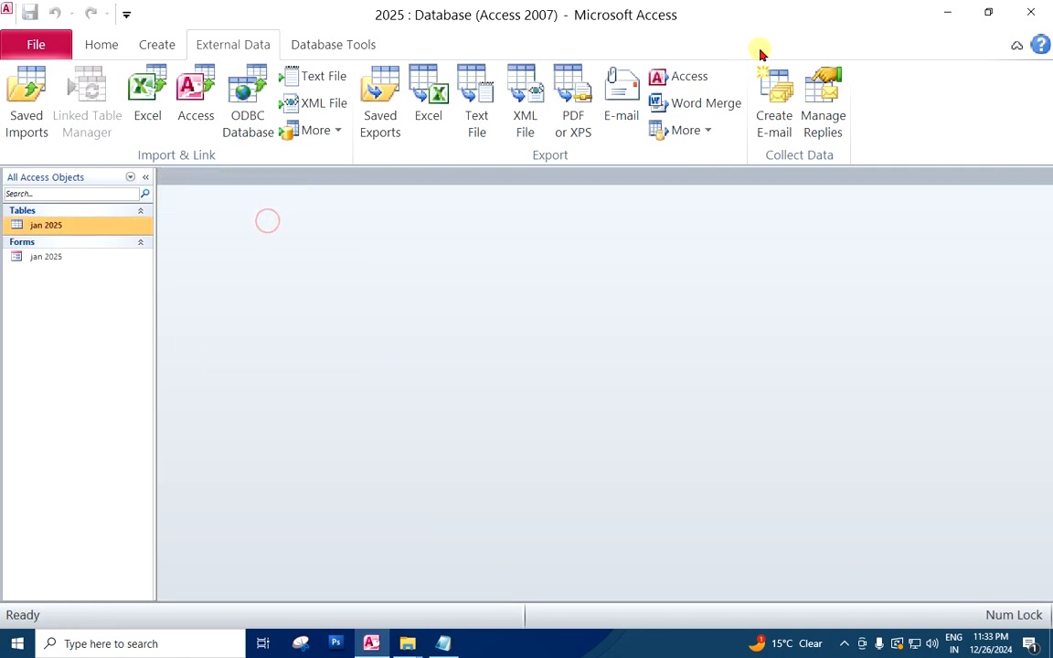
- Open the exported exp workbook from the desktop in Excel
{"action": "left_click", "coordinate": [948, 13]}
{"action": "right_click", "coordinate": [365, 164]}
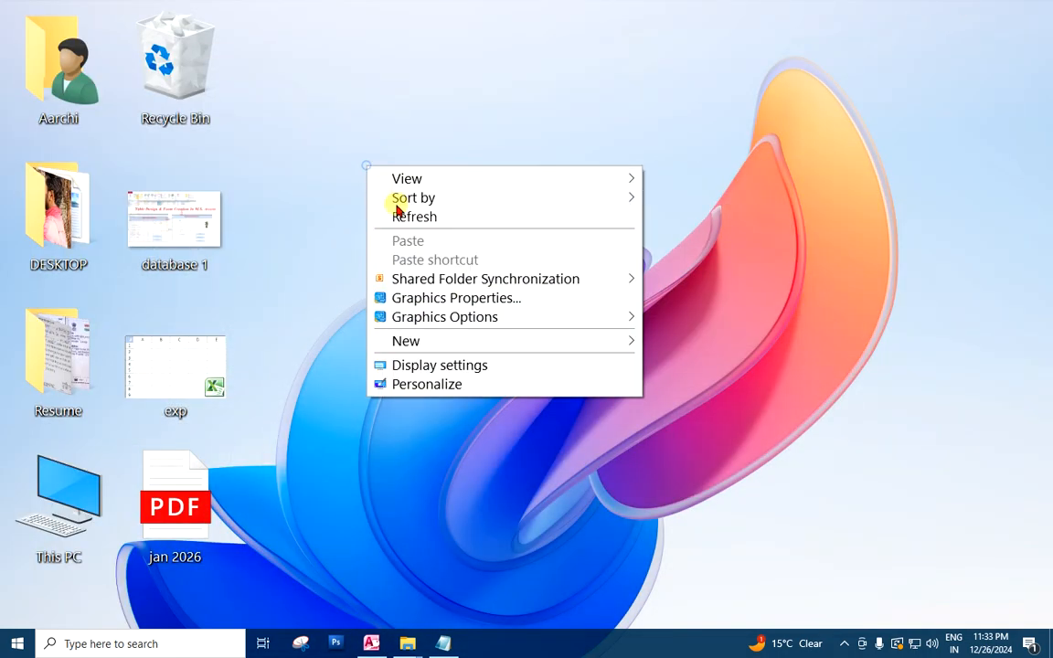
{"action": "left_click", "coordinate": [435, 218]}
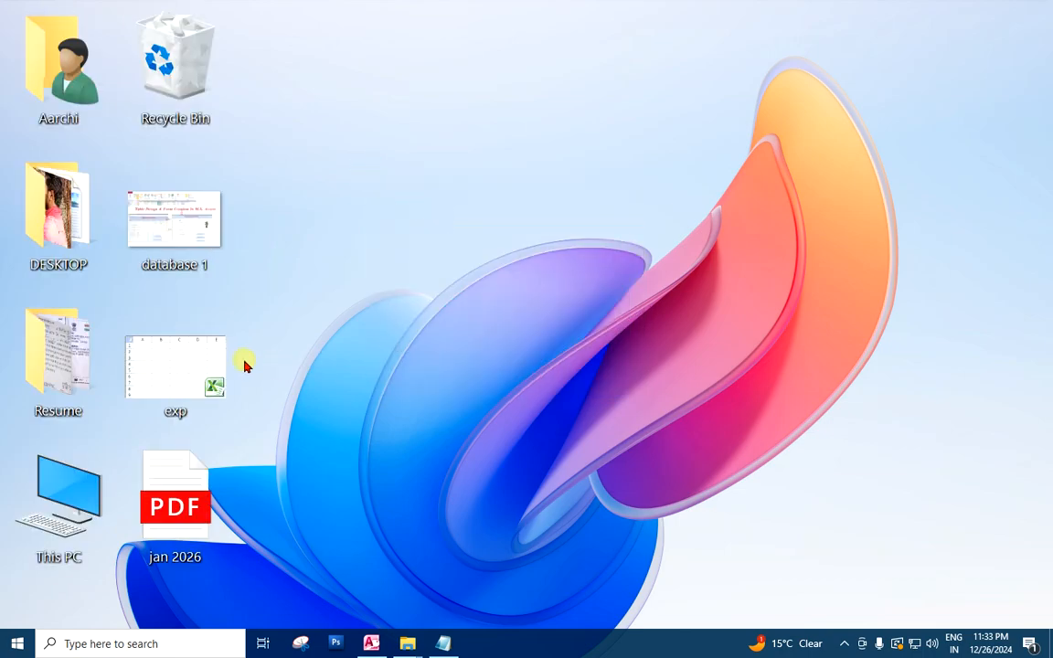
{"action": "double_click", "coordinate": [210, 366]}
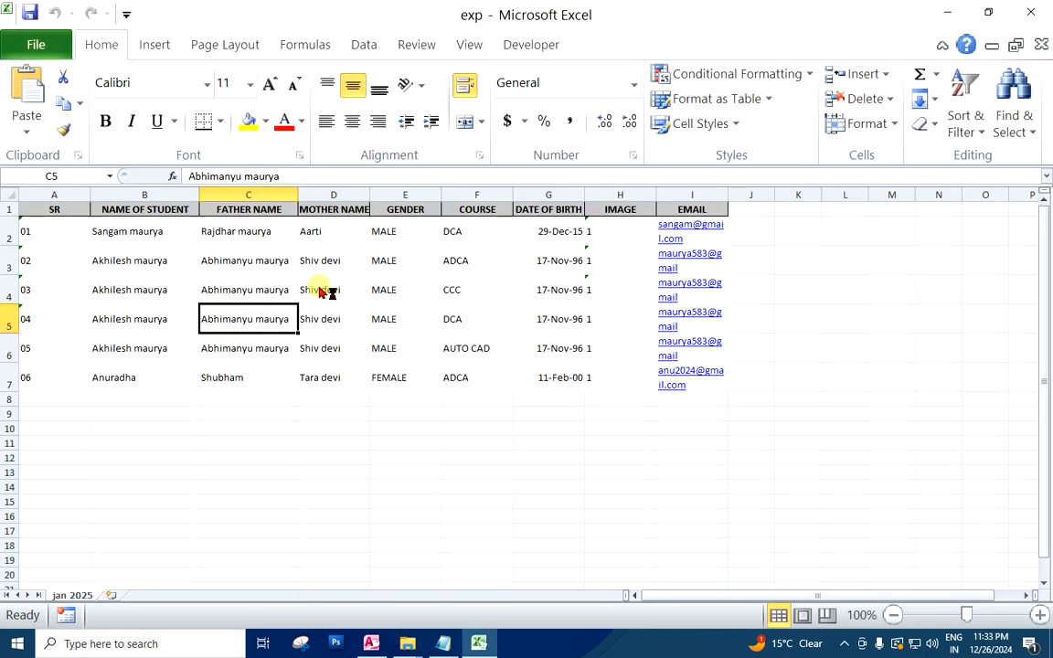
{"action": "left_click", "coordinate": [322, 445]}
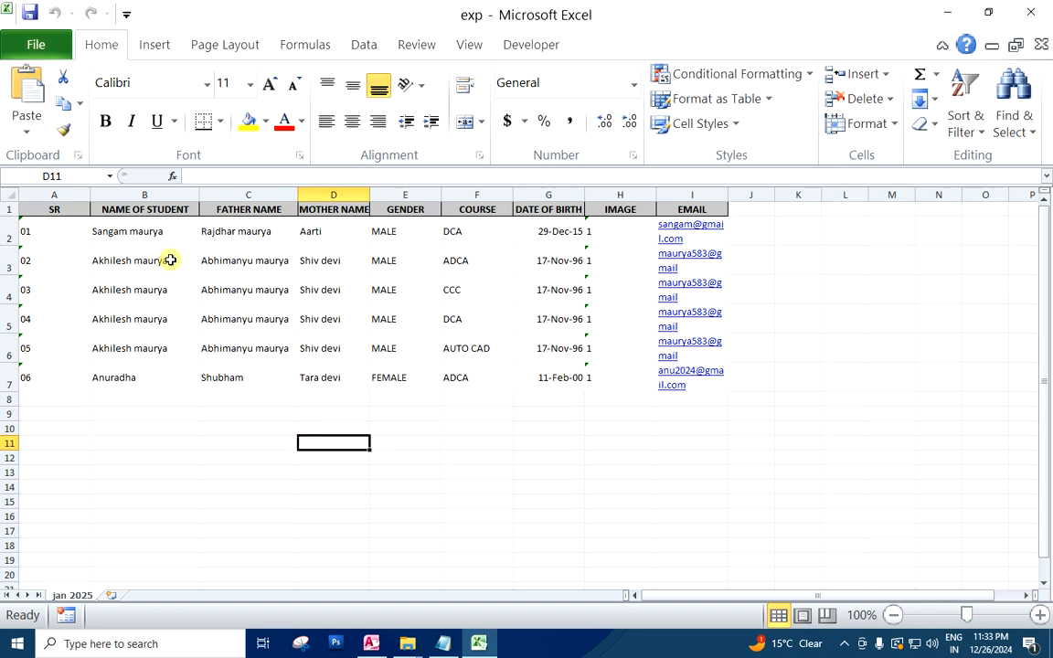
- Copy the student records in B2:I8 and paste them below at B9, B16 and B23
{"action": "left_click_drag", "start_coordinate": [118, 233], "coordinate": [704, 391]}
{"action": "key", "text": "ctrl+c"}
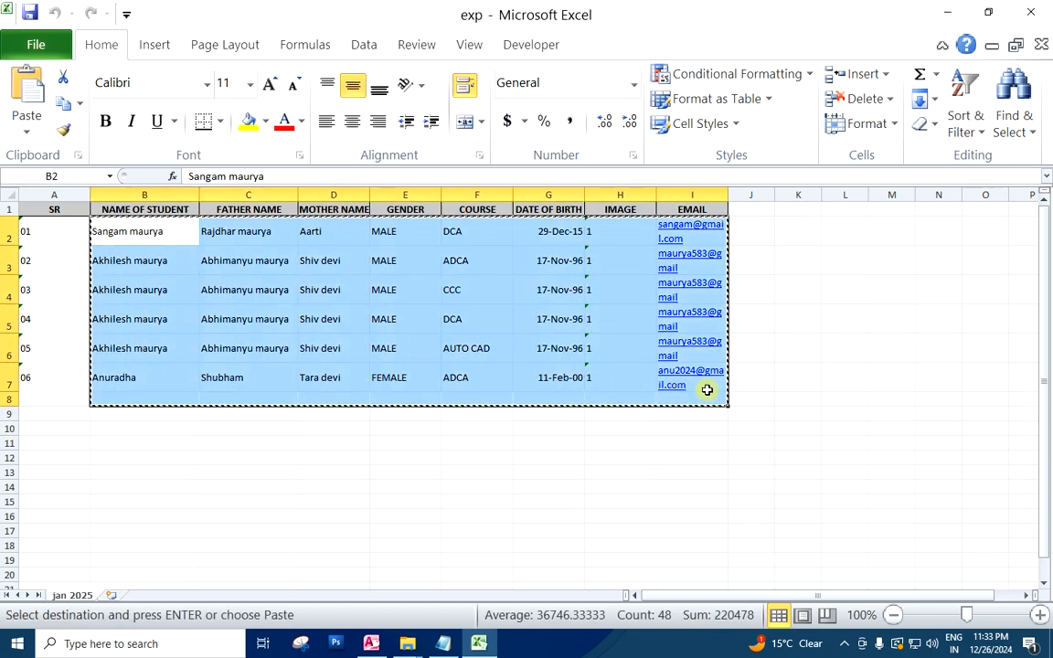
{"action": "left_click", "coordinate": [144, 426]}
{"action": "left_click", "coordinate": [144, 413]}
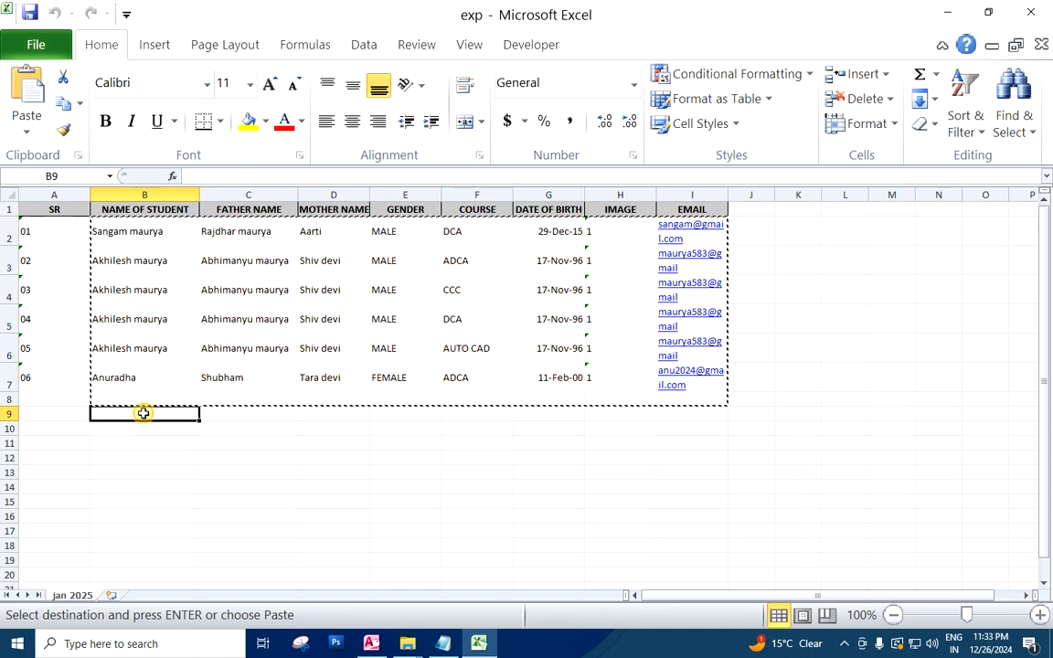
{"action": "key", "text": "ctrl+v"}
{"action": "scroll", "coordinate": [158, 456], "scroll_direction": "down", "scroll_amount": 3}
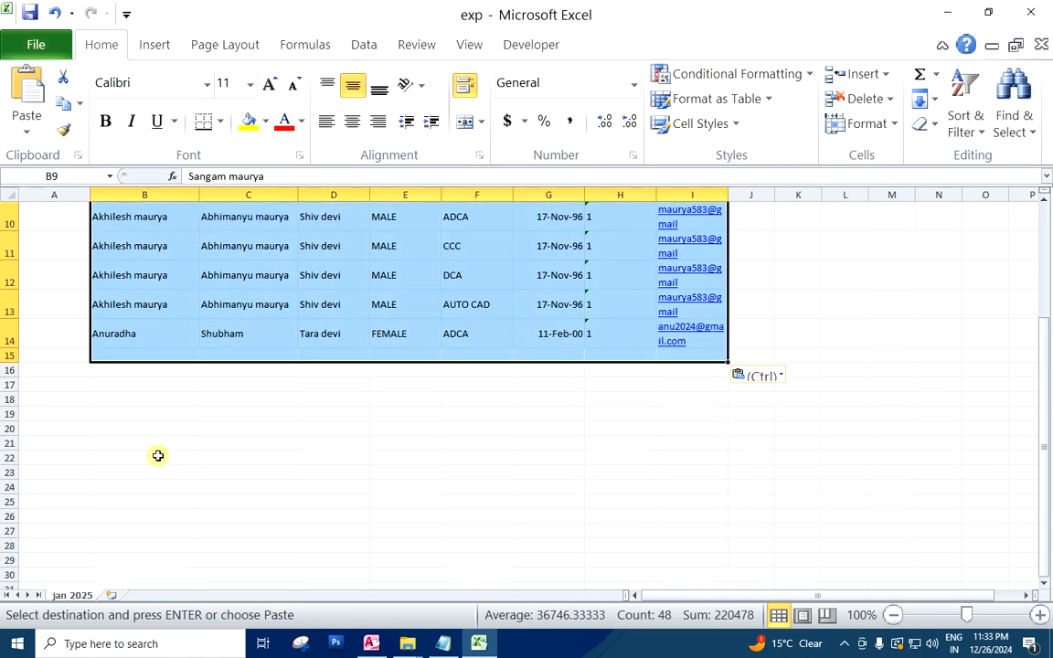
{"action": "left_click", "coordinate": [137, 370]}
{"action": "key", "text": "ctrl+v"}
{"action": "scroll", "coordinate": [157, 395], "scroll_direction": "down", "scroll_amount": 3}
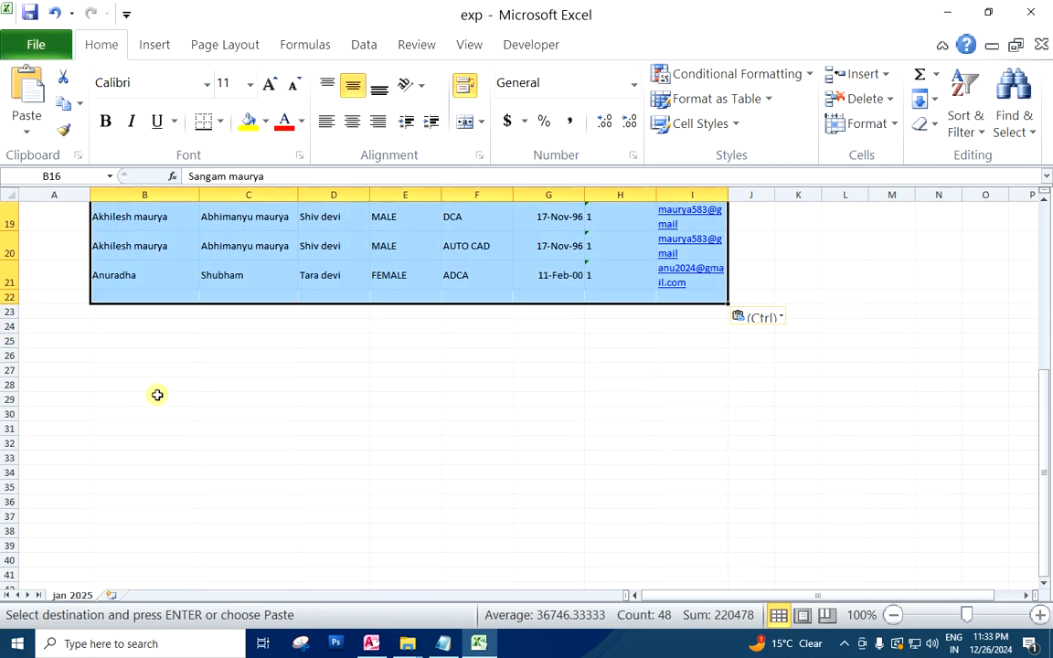
{"action": "left_click", "coordinate": [153, 311]}
{"action": "key", "text": "ctrl+v"}
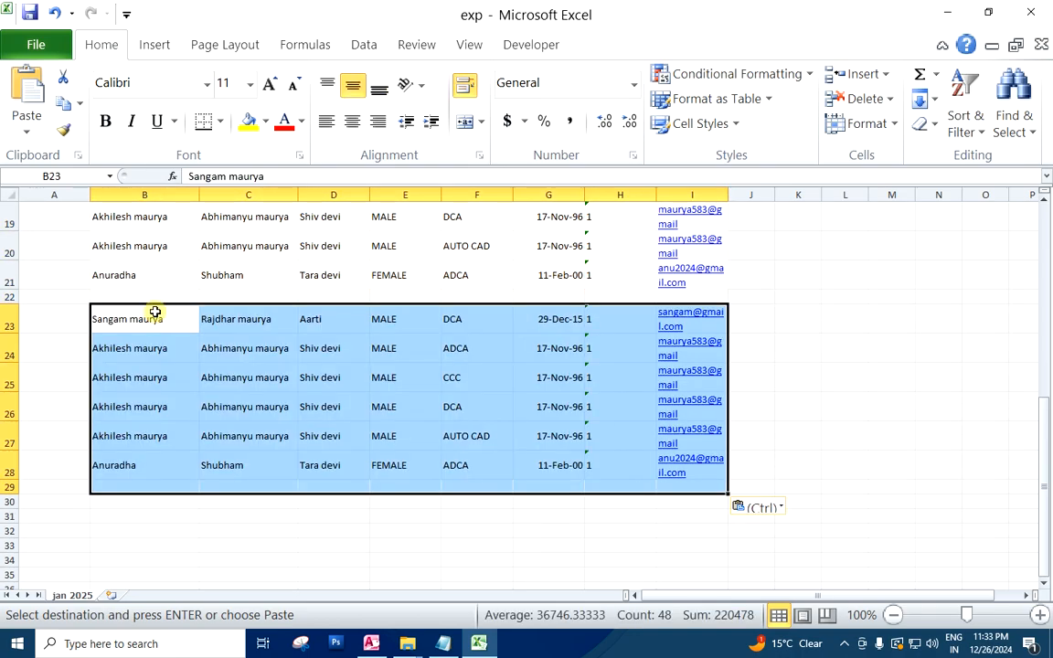
{"action": "left_click", "coordinate": [409, 364]}
{"action": "scroll", "coordinate": [409, 362], "scroll_direction": "up", "scroll_amount": 6}
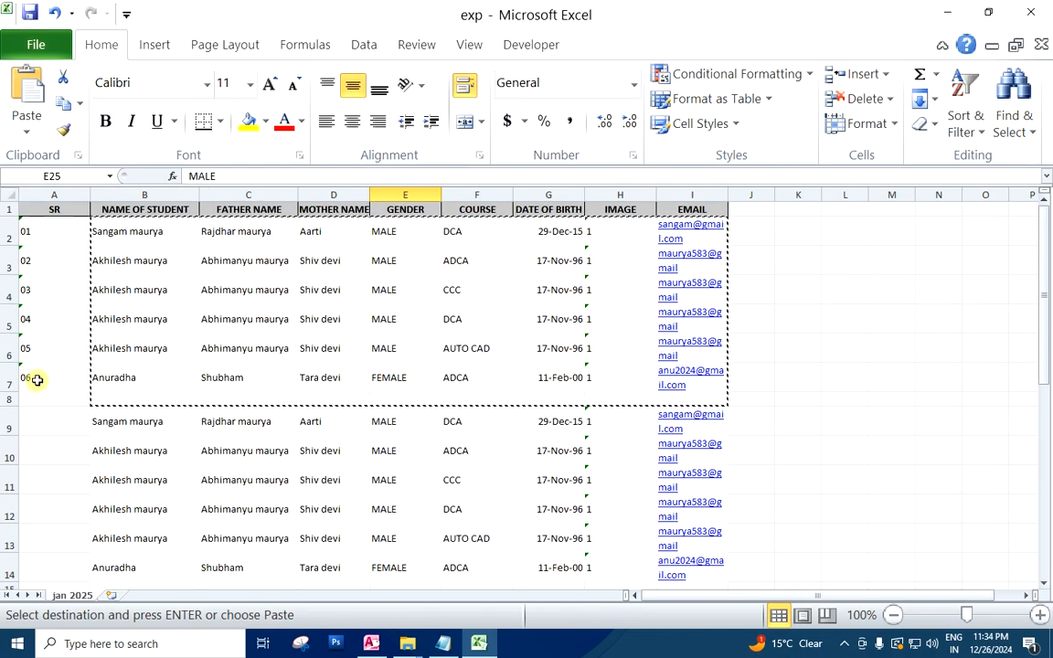
{"action": "type", "text": "`"}
{"action": "scroll", "coordinate": [109, 402], "scroll_direction": "up", "scroll_amount": 4}
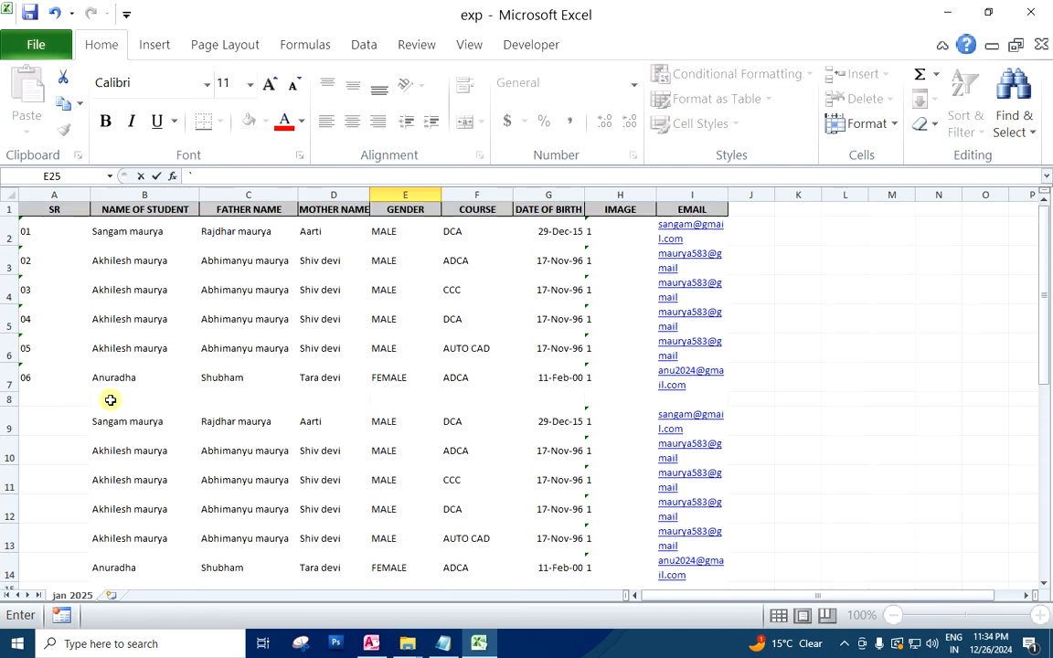
{"action": "key", "text": "Escape"}
{"action": "left_click", "coordinate": [62, 379]}
{"action": "scroll", "coordinate": [62, 384], "scroll_direction": "up", "scroll_amount": 3}
{"action": "scroll", "coordinate": [274, 329], "scroll_direction": "up", "scroll_amount": 1}
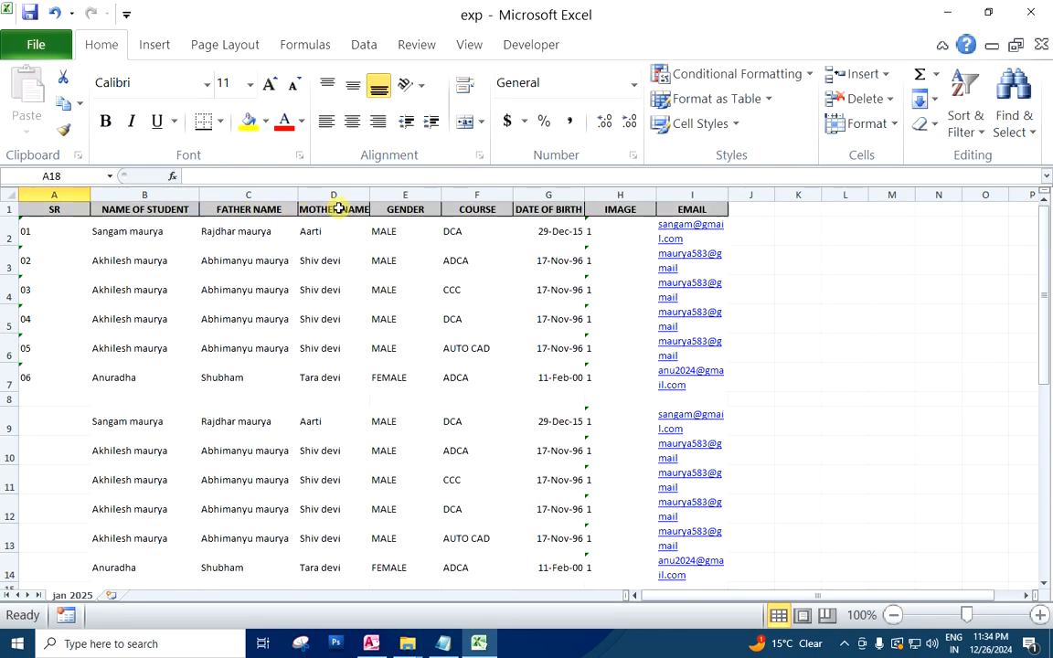
- Insert a new column before GENDER and enter the heading Fee in E1
{"action": "left_click", "coordinate": [404, 206]}
{"action": "left_click", "coordinate": [411, 192]}
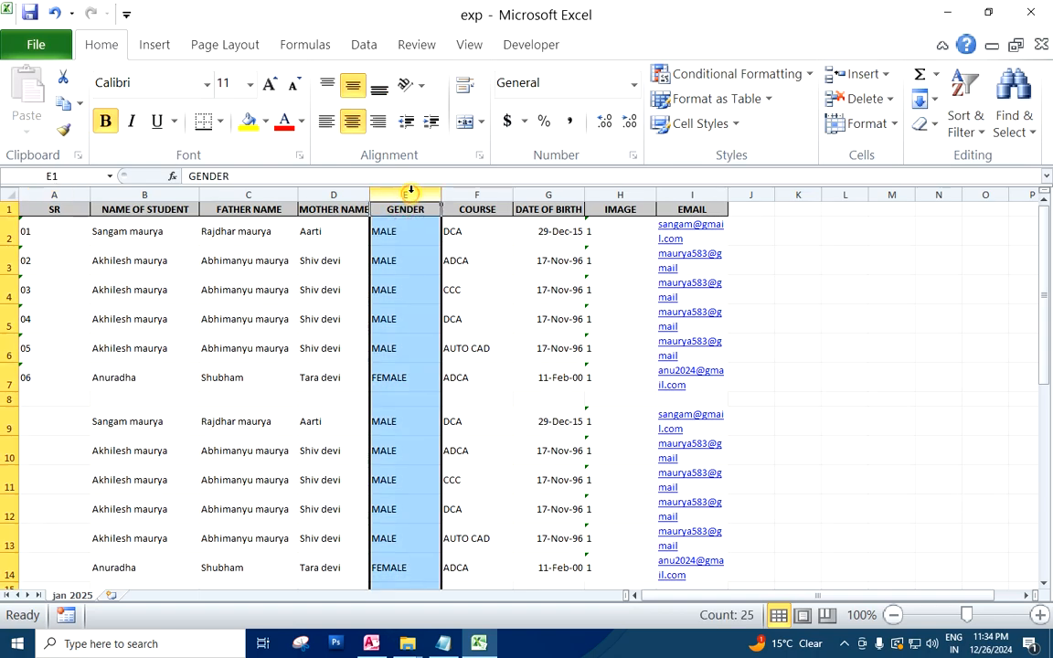
{"action": "key", "text": "ctrl+shift+plus"}
{"action": "left_click", "coordinate": [399, 211]}
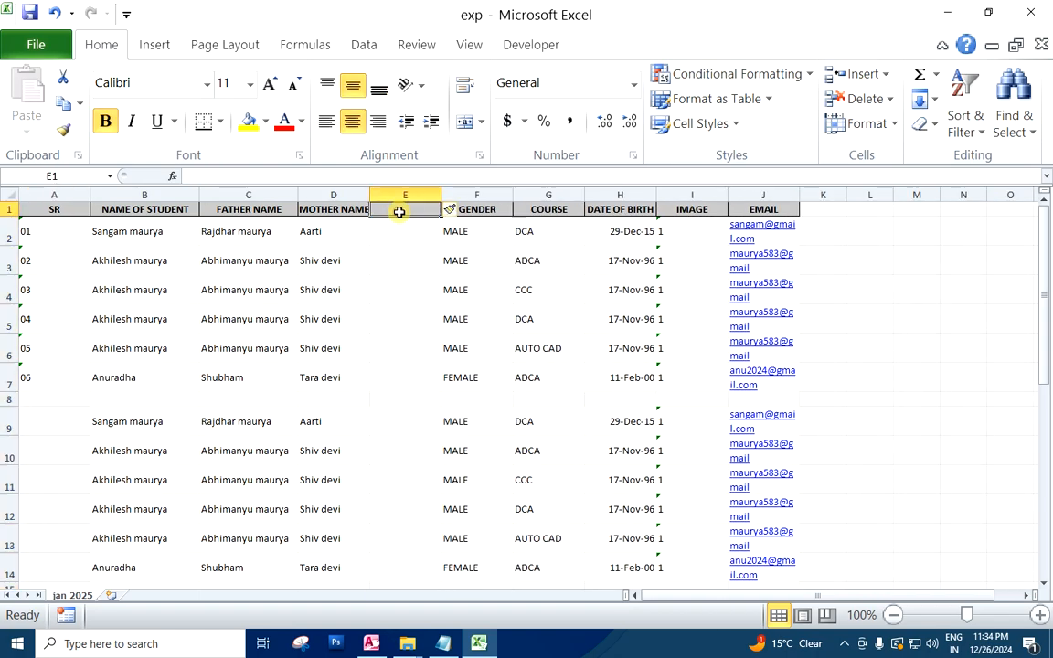
{"action": "type", "text": "Fee"}
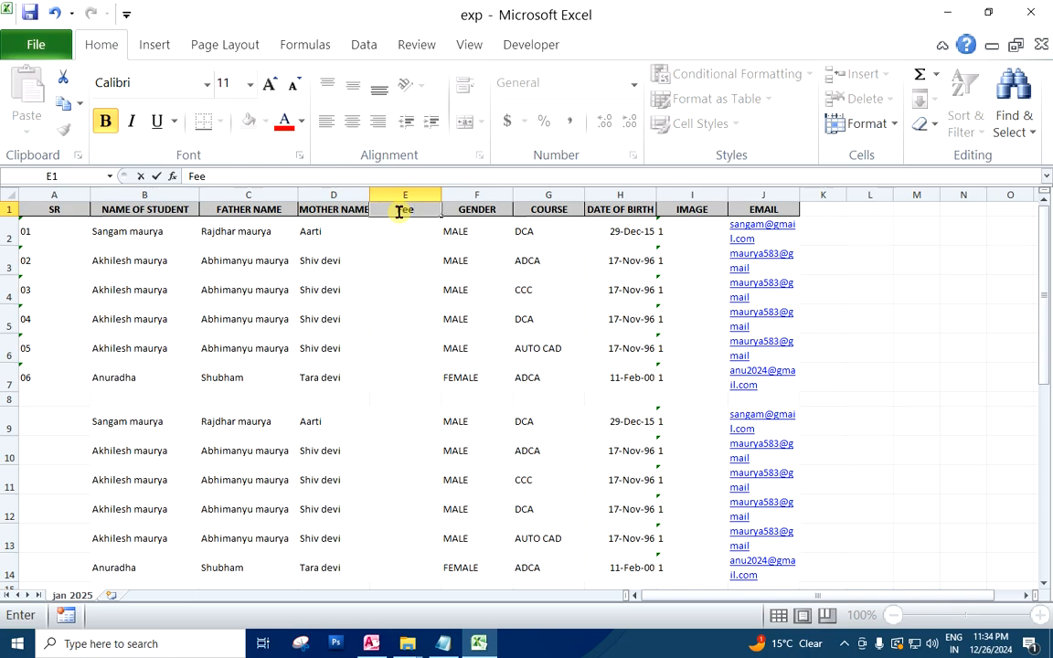
- Enter 500 as the fee in E2 and copy it down the Fee column through row 28
{"action": "left_click", "coordinate": [408, 228]}
{"action": "type", "text": "500"}
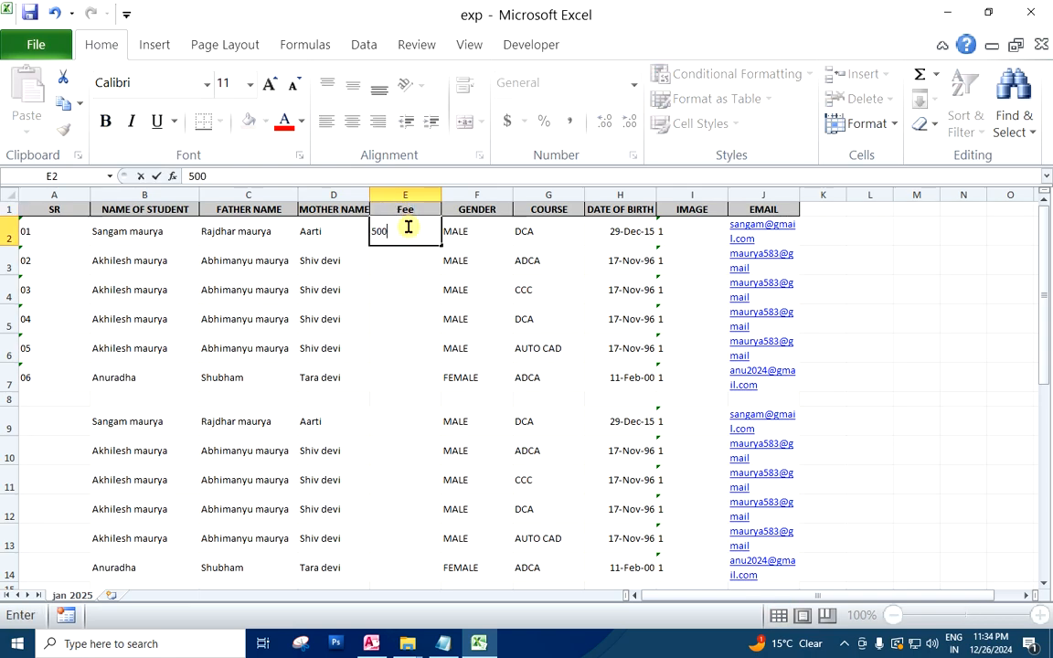
{"action": "key", "text": "Return"}
{"action": "left_click", "coordinate": [418, 228]}
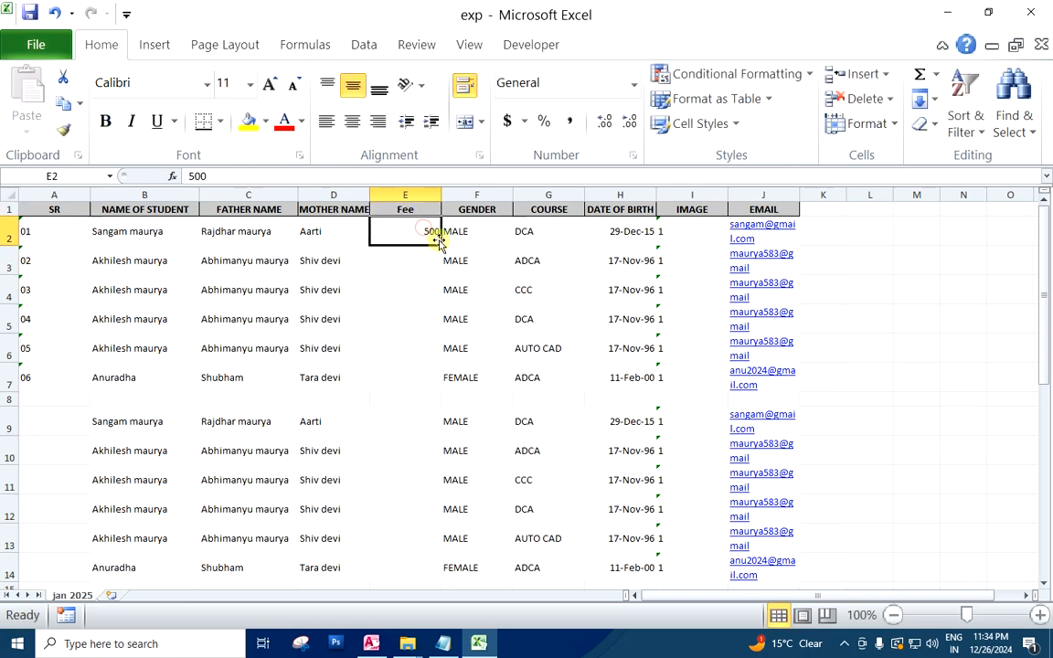
{"action": "left_click_drag", "start_coordinate": [440, 245], "coordinate": [429, 380]}
{"action": "scroll", "coordinate": [434, 384], "scroll_direction": "down", "scroll_amount": 2}
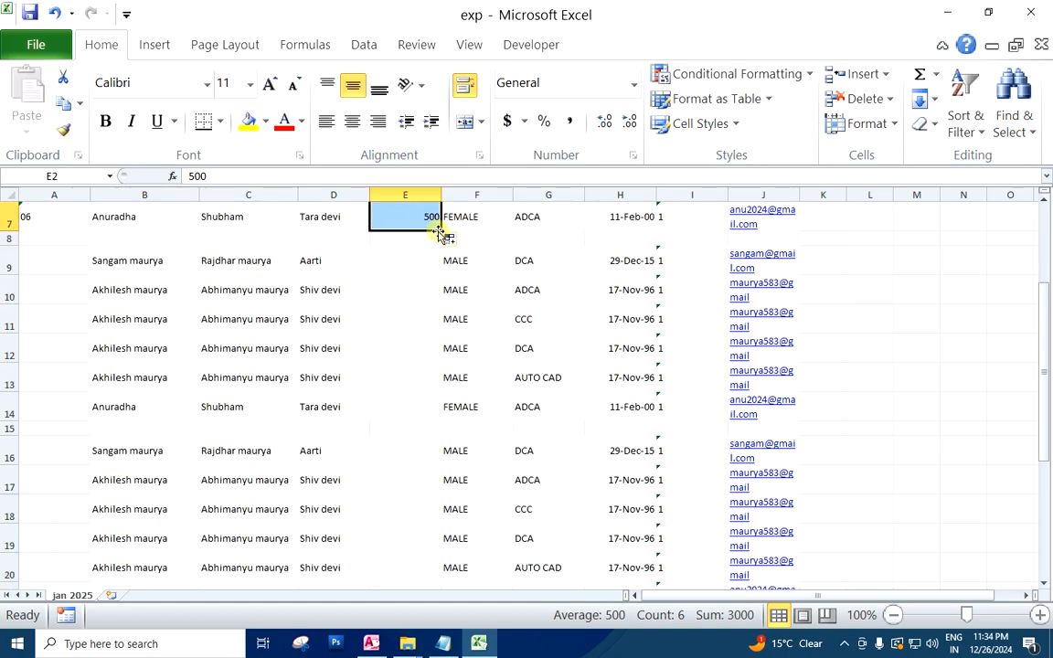
{"action": "left_click_drag", "start_coordinate": [439, 234], "coordinate": [441, 579]}
{"action": "scroll", "coordinate": [480, 536], "scroll_direction": "down", "scroll_amount": 4}
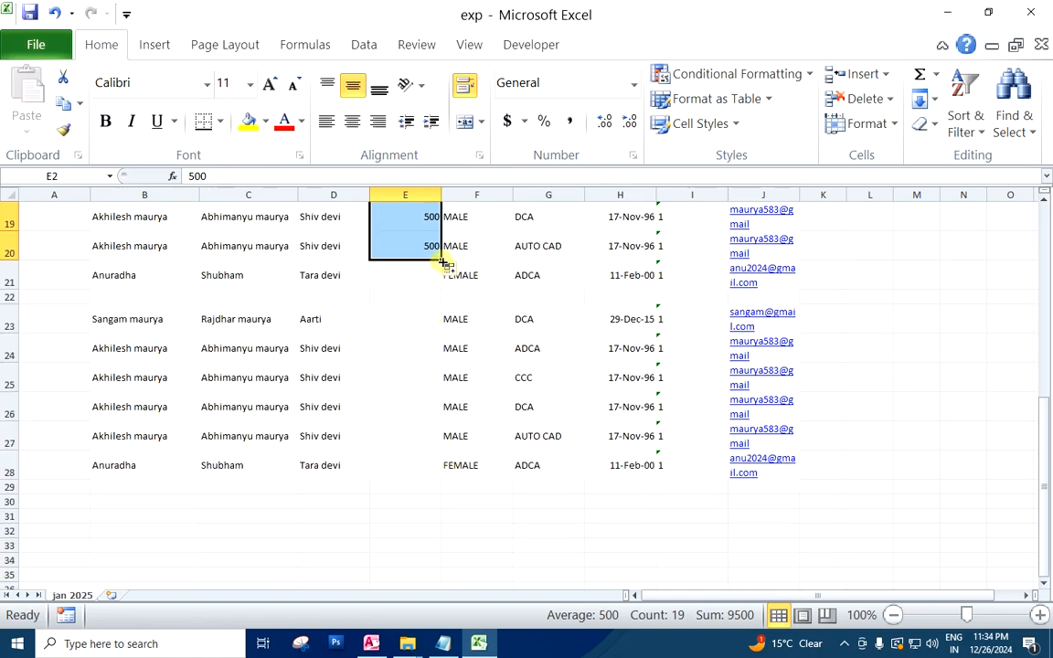
{"action": "left_click_drag", "start_coordinate": [442, 263], "coordinate": [441, 471]}
{"action": "left_click", "coordinate": [345, 514]}
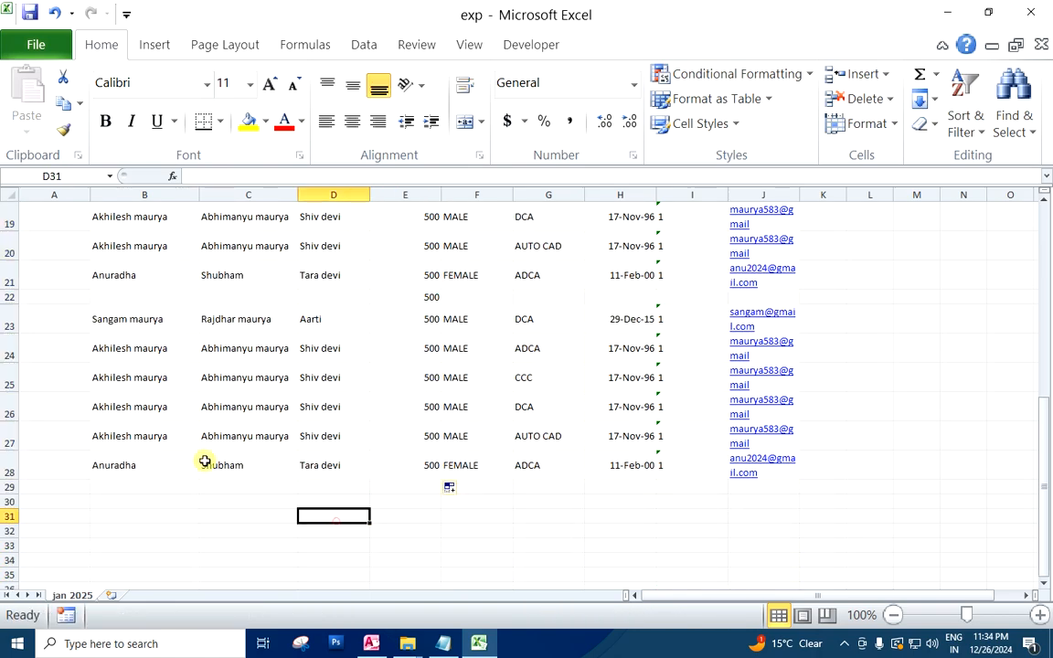
- Clear the existing serial numbers in A2:A8 of the SR column
{"action": "scroll", "coordinate": [201, 458], "scroll_direction": "up", "scroll_amount": 6}
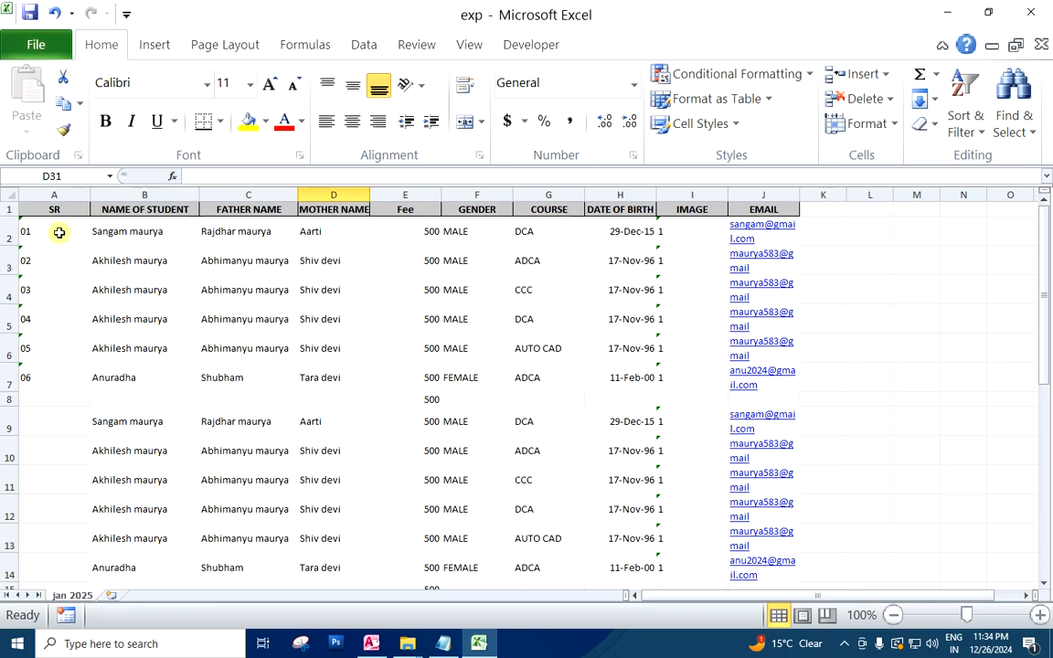
{"action": "left_click_drag", "start_coordinate": [59, 232], "coordinate": [52, 399]}
{"action": "key", "text": "Delete"}
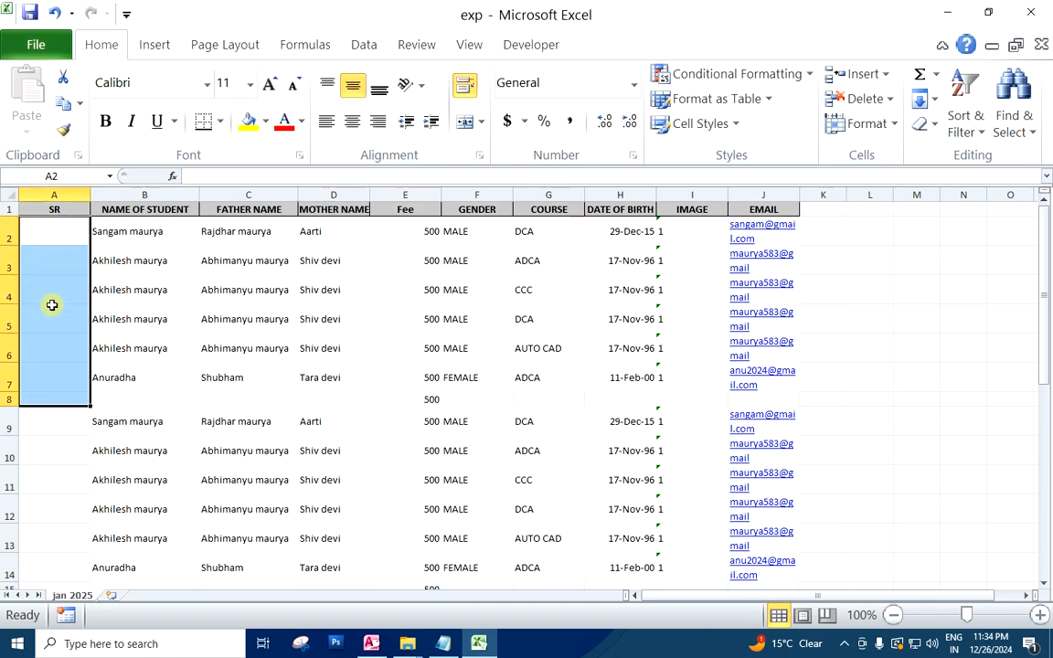
- Enter 1 and 2 in A2 and A3, and fill the number series down the SR column through row 28
{"action": "left_click", "coordinate": [62, 230]}
{"action": "type", "text": "1"}
{"action": "key", "text": "Return"}
{"action": "type", "text": "2"}
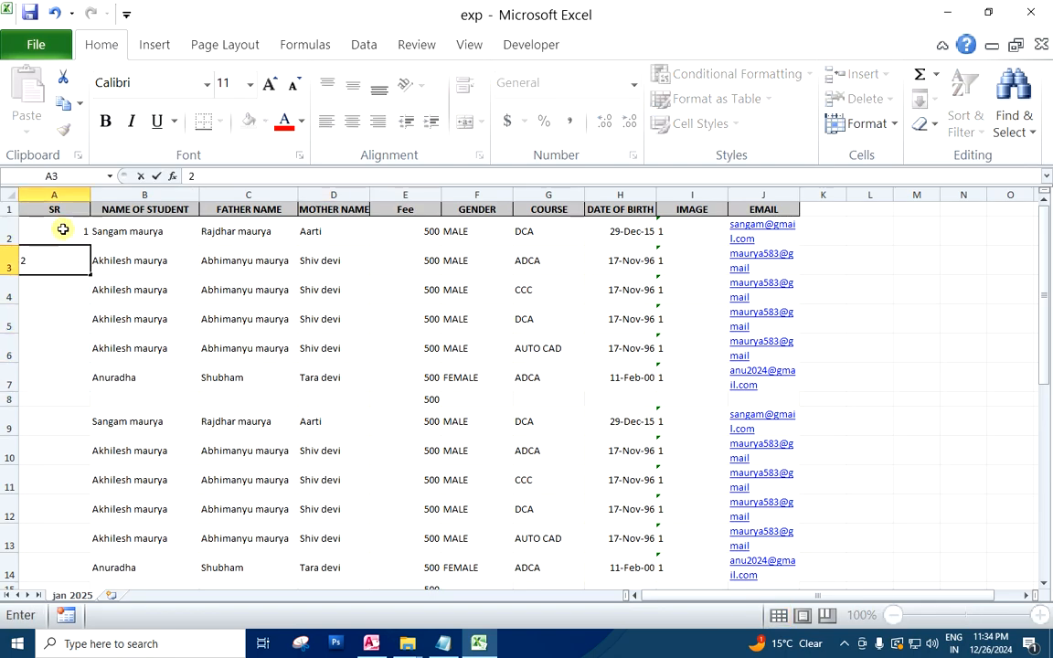
{"action": "left_click", "coordinate": [74, 354]}
{"action": "left_click_drag", "start_coordinate": [71, 220], "coordinate": [88, 566]}
{"action": "left_click", "coordinate": [342, 512]}
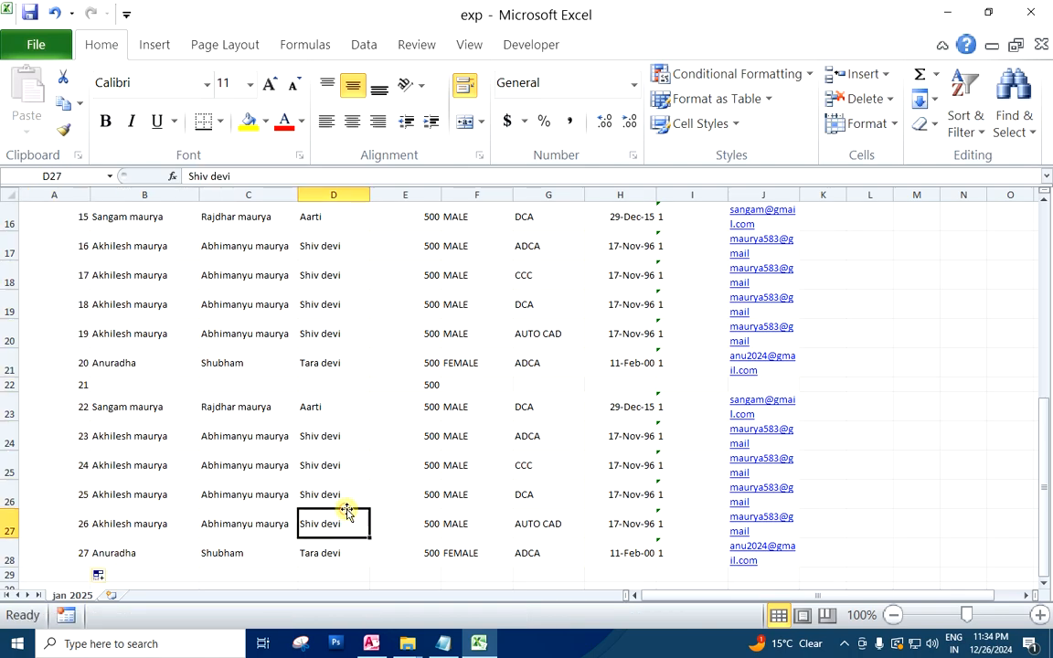
- Delete the entire IMAGE column from the student sheet
{"action": "scroll", "coordinate": [523, 391], "scroll_direction": "up", "scroll_amount": 5}
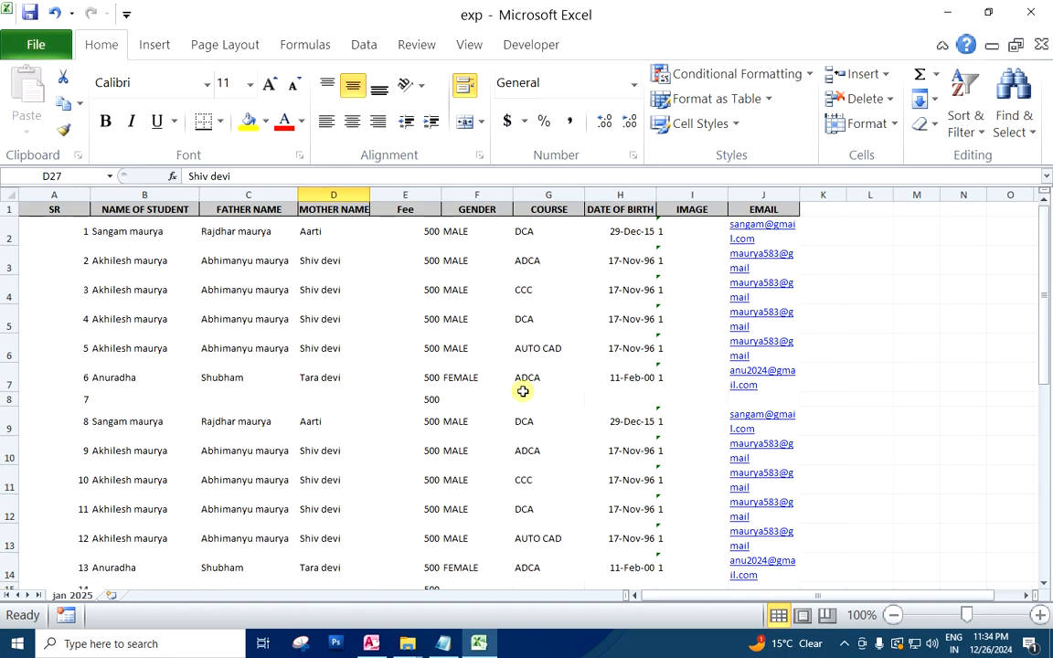
{"action": "left_click", "coordinate": [695, 243]}
{"action": "left_click", "coordinate": [701, 427]}
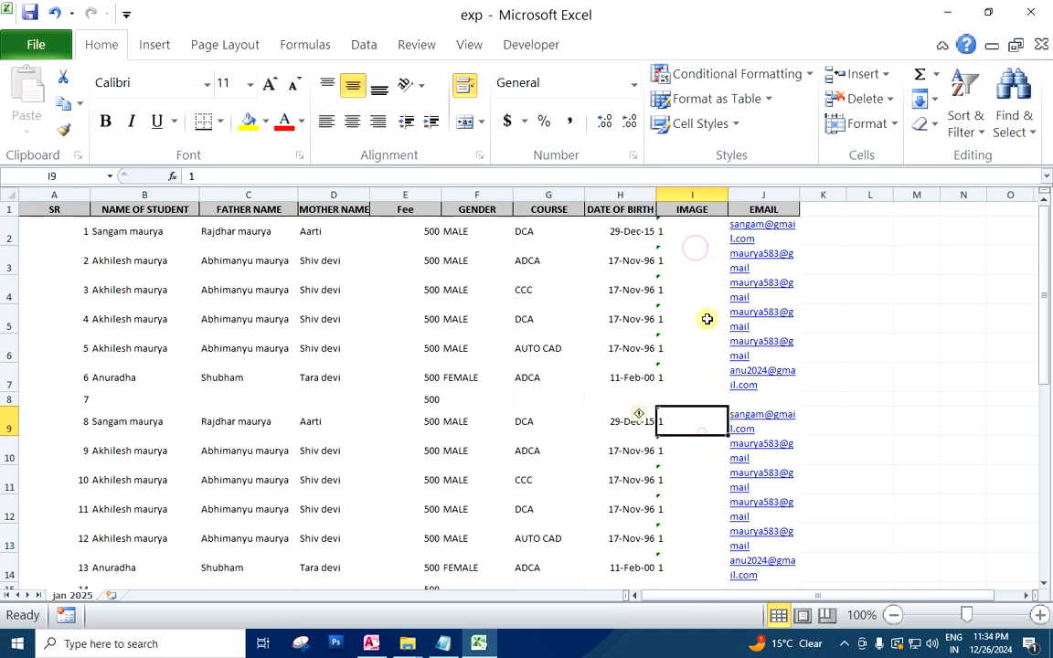
{"action": "left_click", "coordinate": [692, 194]}
{"action": "key", "text": "ctrl+minus"}
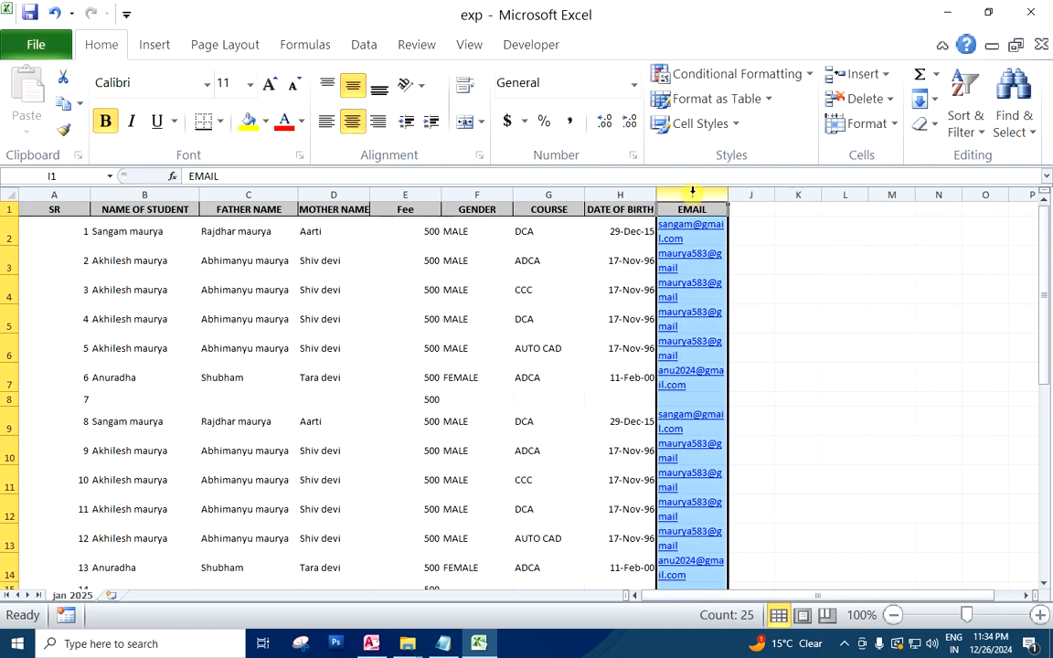
{"action": "left_click", "coordinate": [792, 309]}
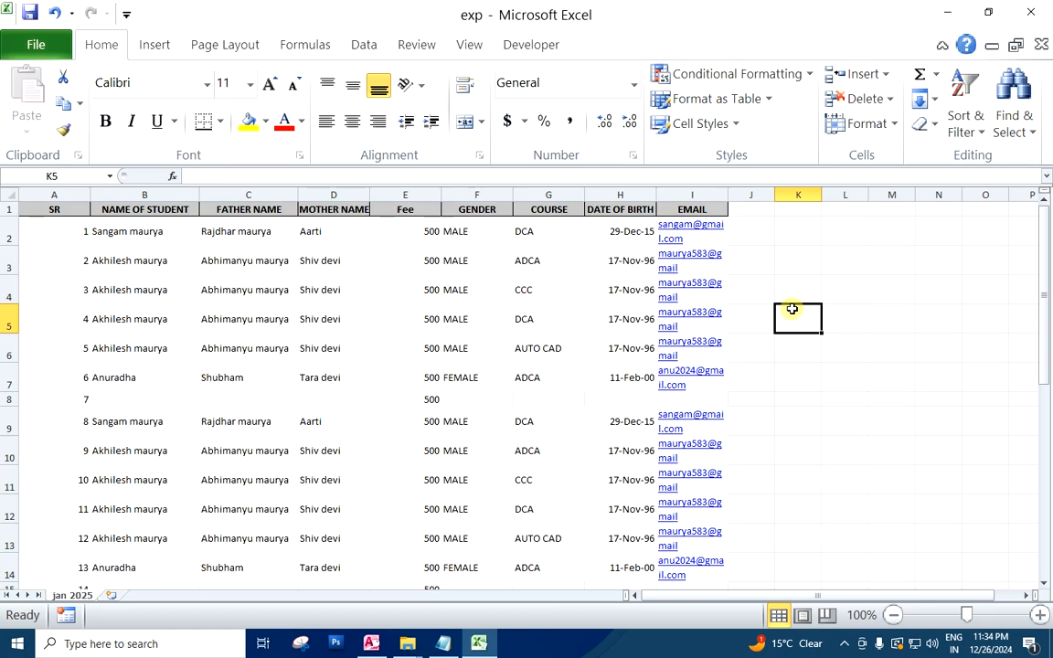
- Close the exp workbook with its changes saved and refresh the desktop
{"action": "left_click", "coordinate": [1031, 10]}
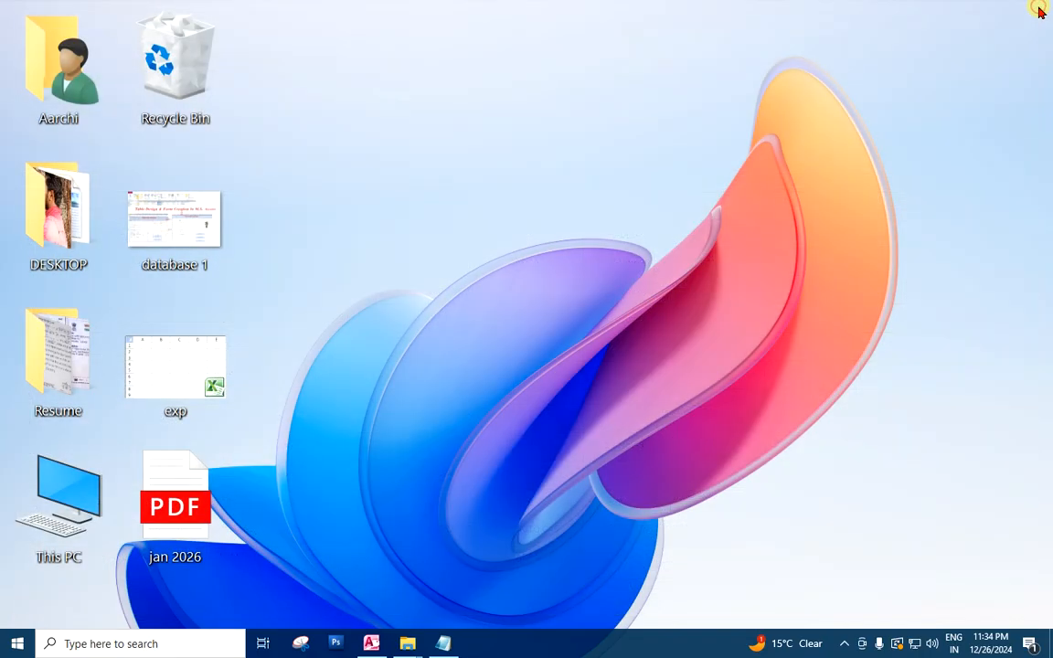
{"action": "right_click", "coordinate": [375, 224]}
{"action": "left_click", "coordinate": [429, 271]}
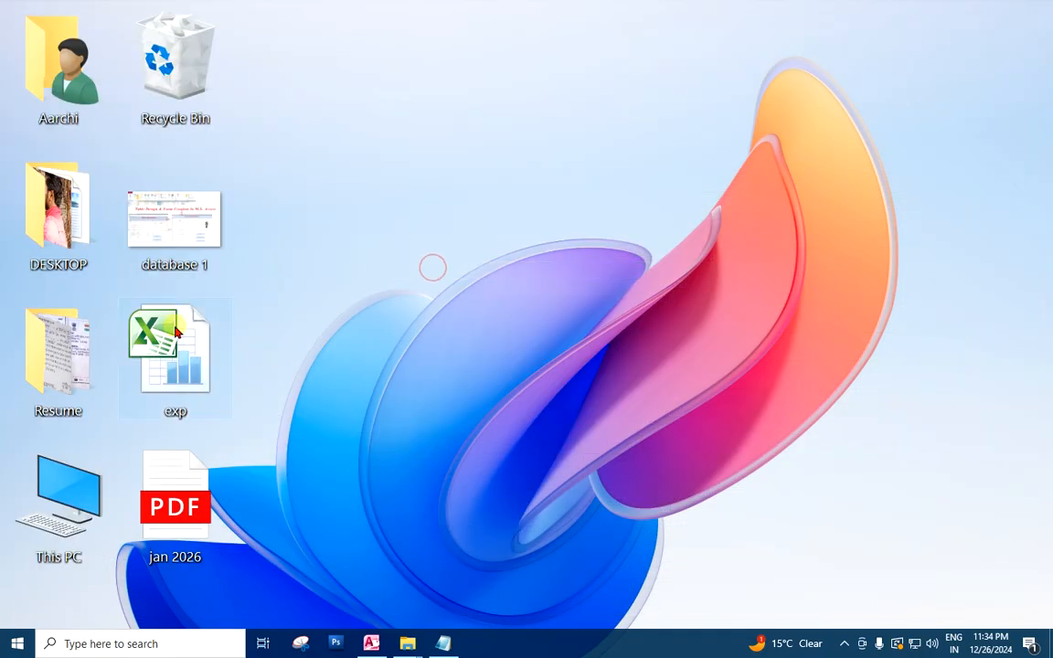
- Switch to Access and start importing the desktop file exp.xlsx as a new table in the current database
{"action": "left_click", "coordinate": [371, 644]}
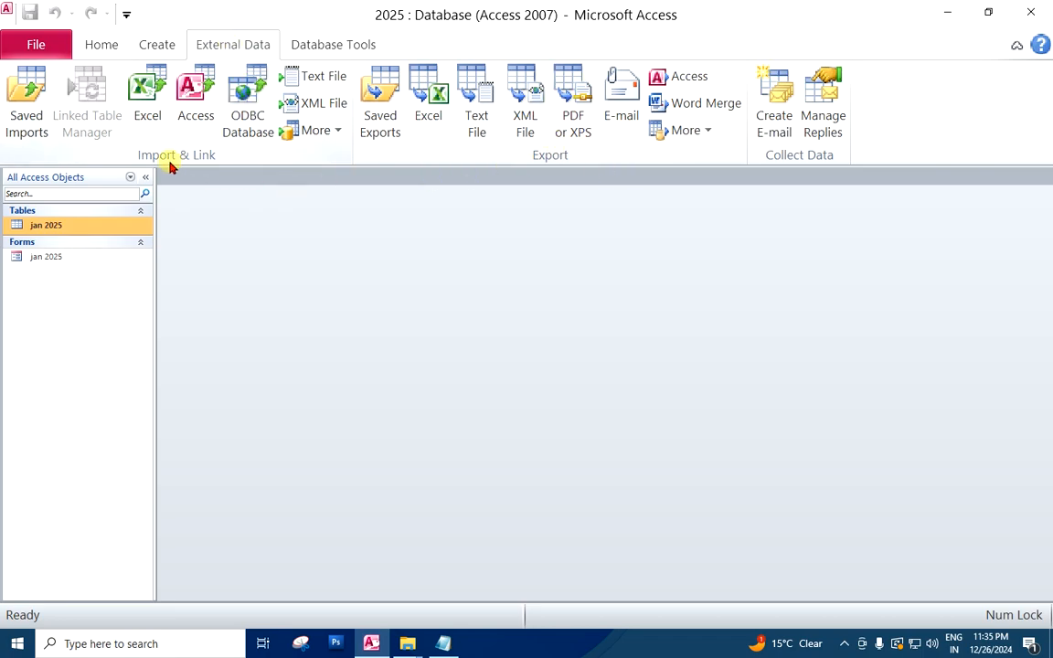
{"action": "left_click", "coordinate": [143, 101]}
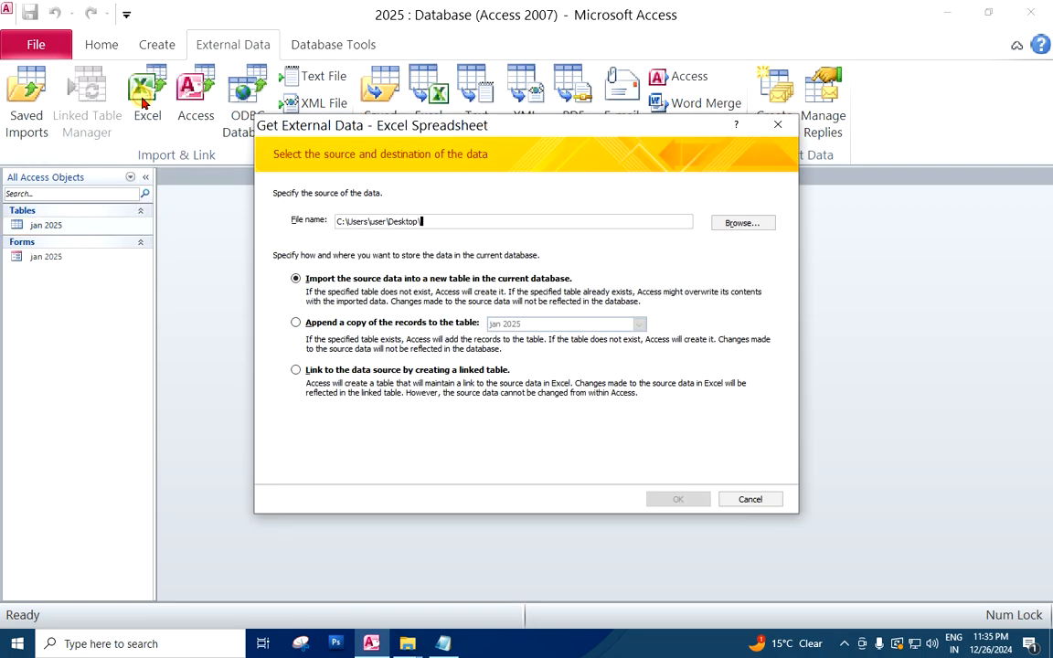
{"action": "left_click", "coordinate": [740, 223]}
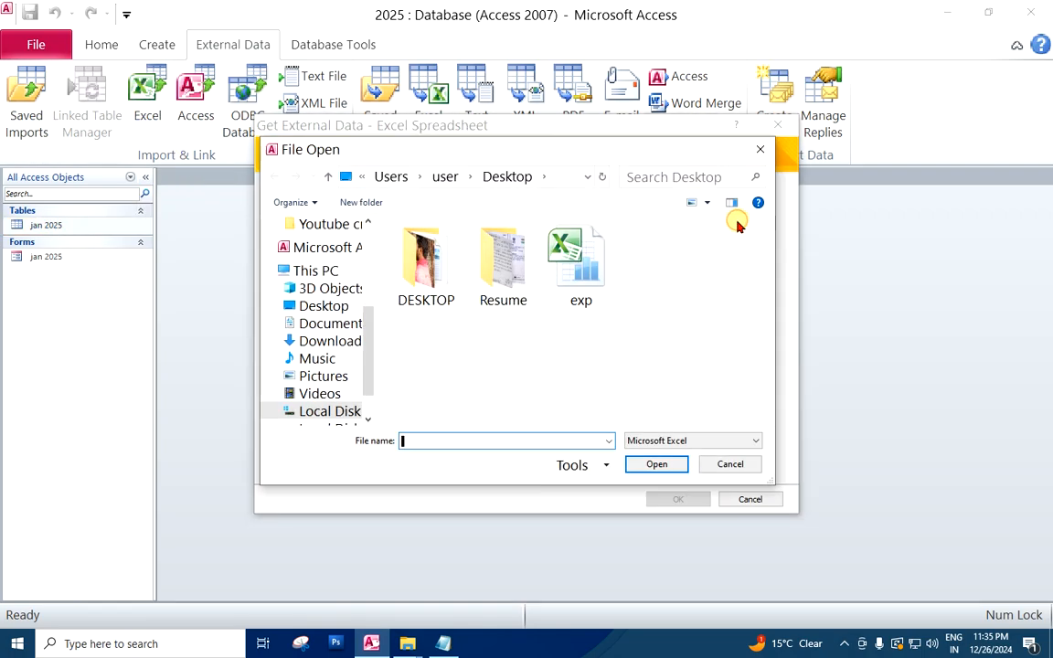
{"action": "left_click", "coordinate": [590, 242]}
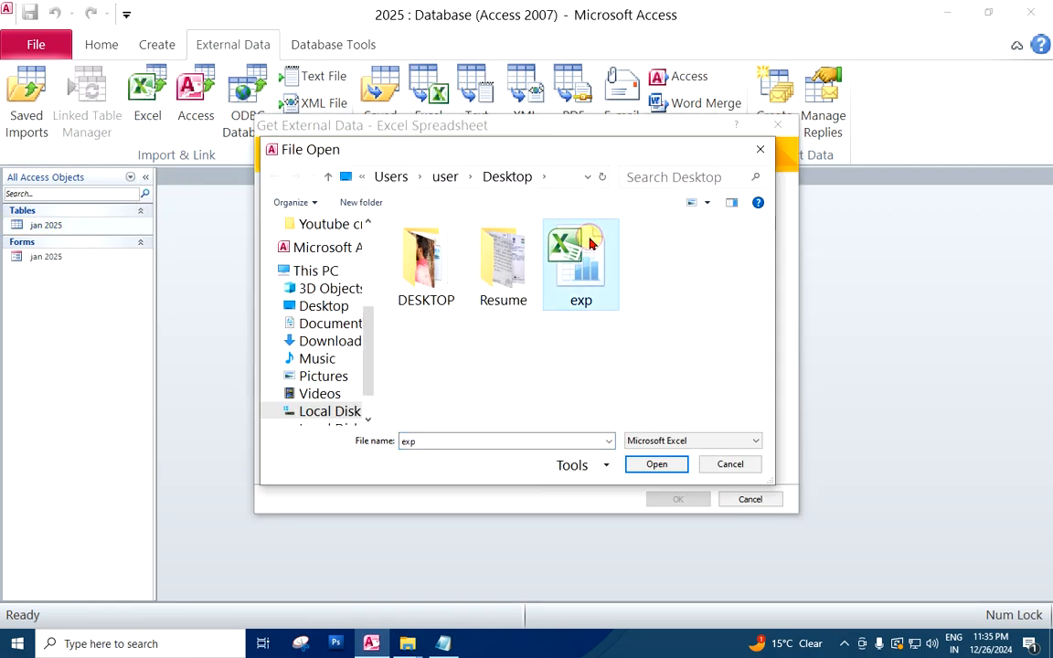
{"action": "left_click", "coordinate": [656, 463]}
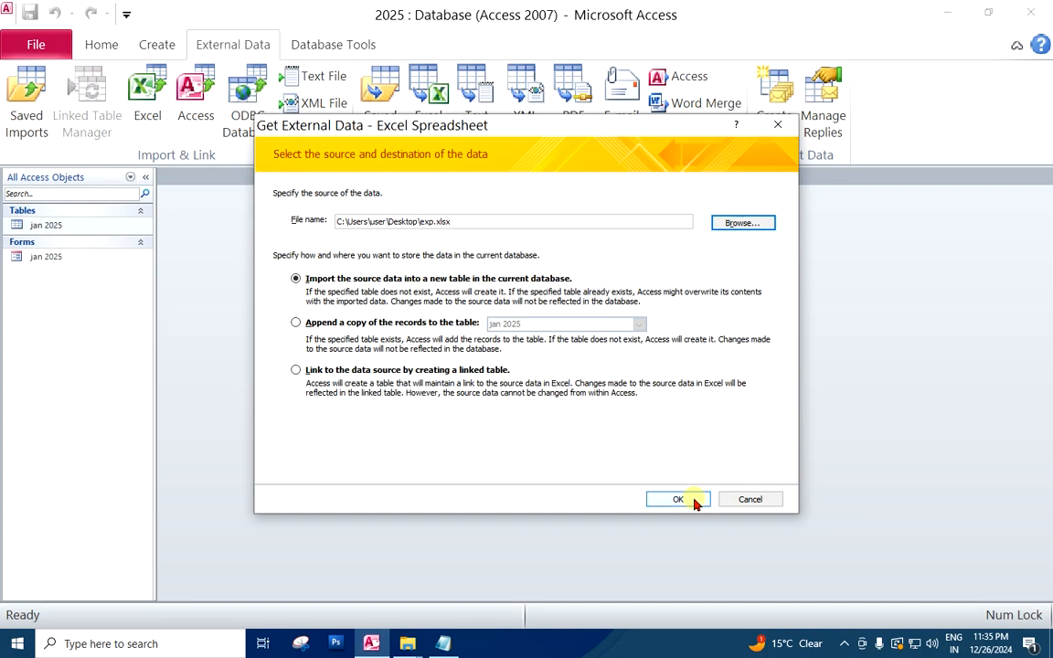
{"action": "left_click", "coordinate": [678, 499]}
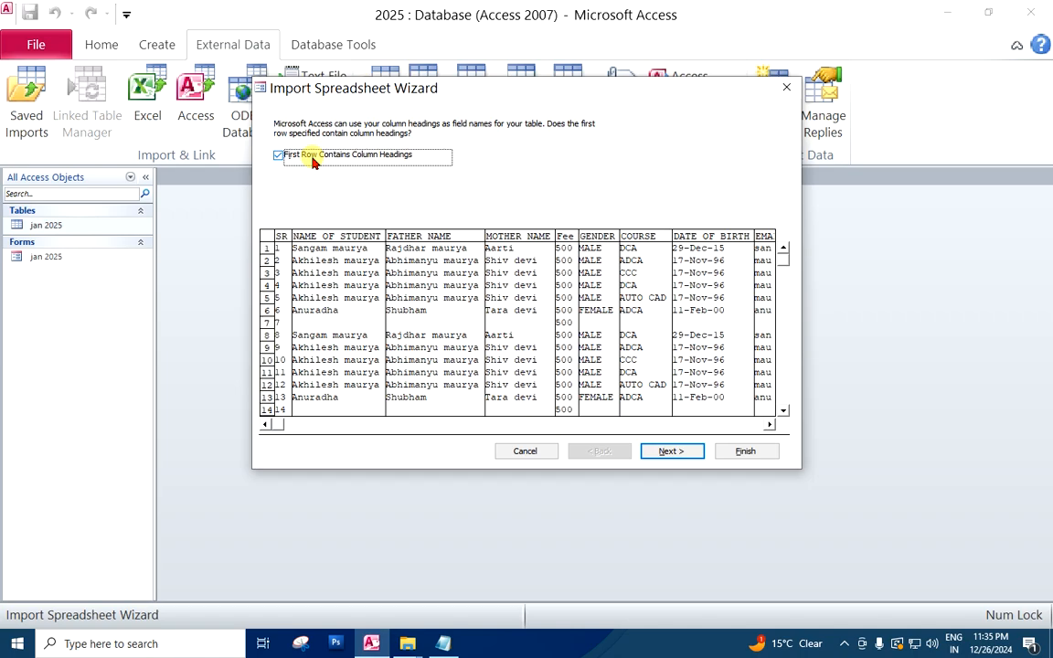
- Import with first-row headings and an Access-added primary key, overwriting the jan 2025 table, and save the import steps as Import-exp
{"action": "left_click", "coordinate": [665, 451]}
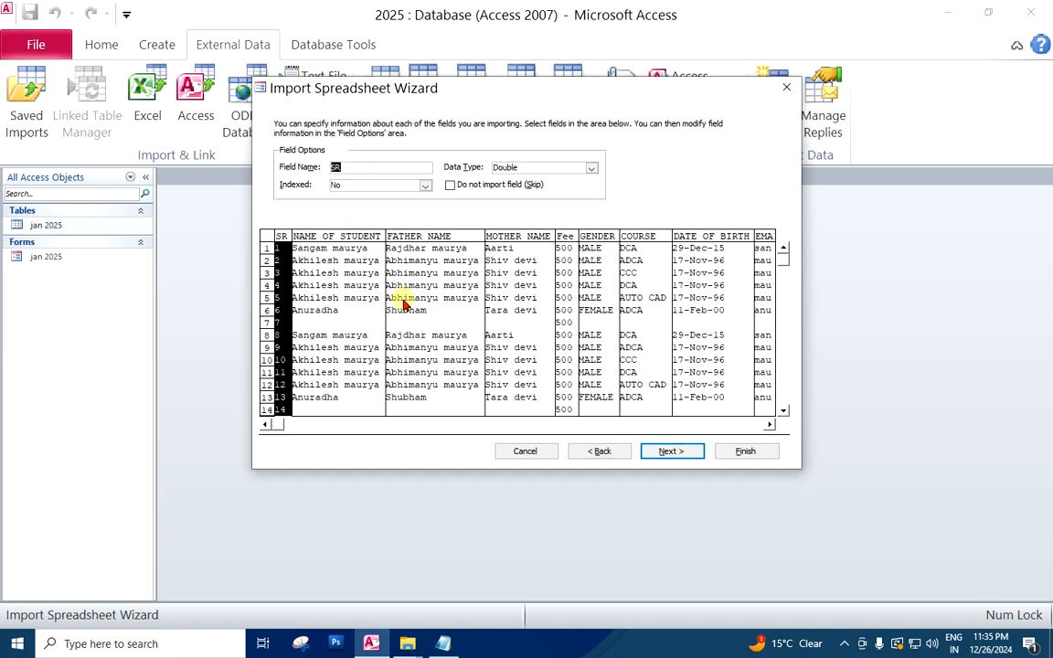
{"action": "left_click", "coordinate": [672, 451]}
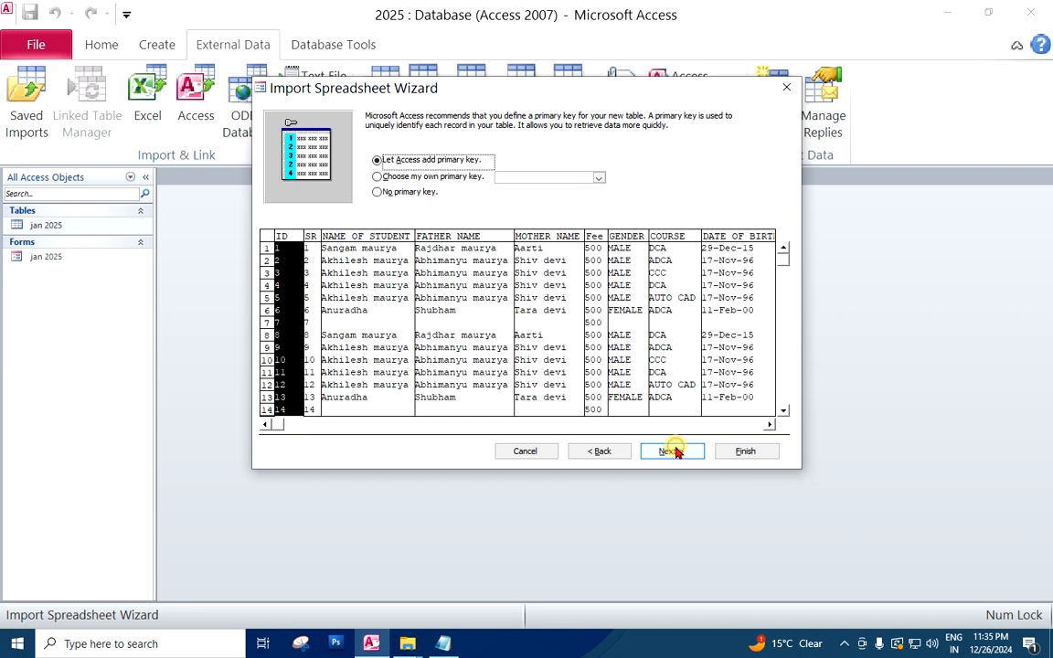
{"action": "left_click", "coordinate": [685, 451]}
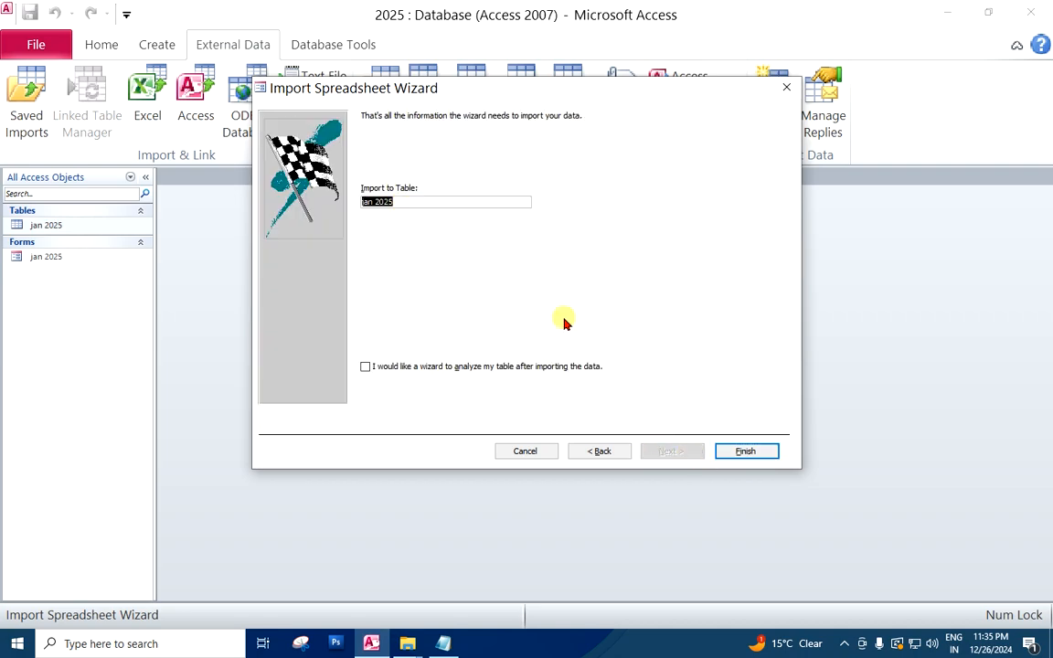
{"action": "left_click", "coordinate": [751, 453]}
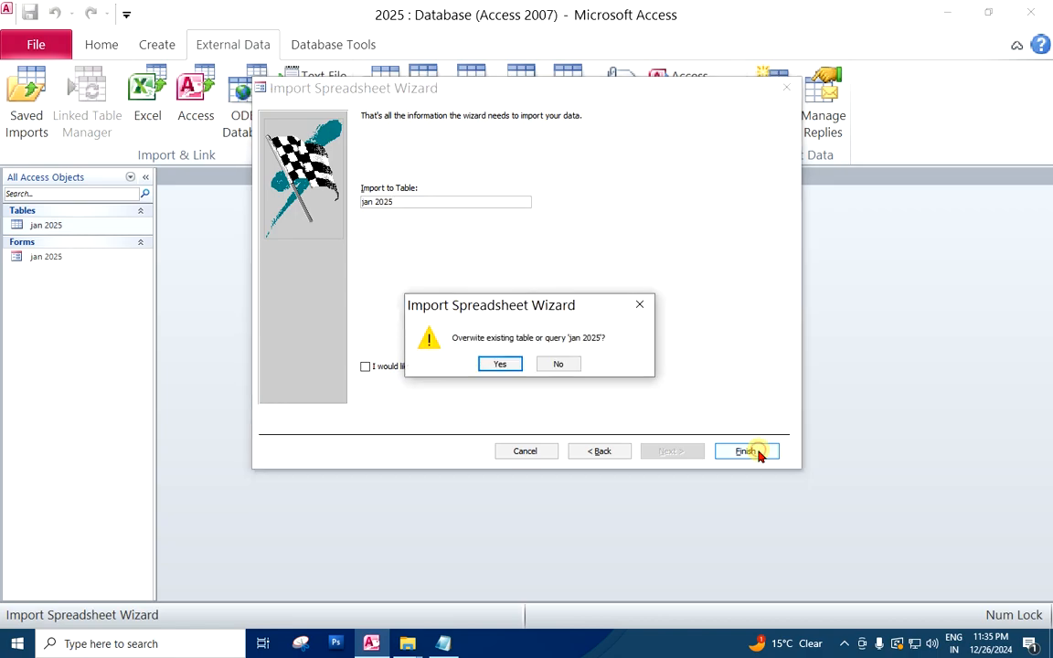
{"action": "left_click", "coordinate": [498, 365]}
{"action": "left_click", "coordinate": [325, 244]}
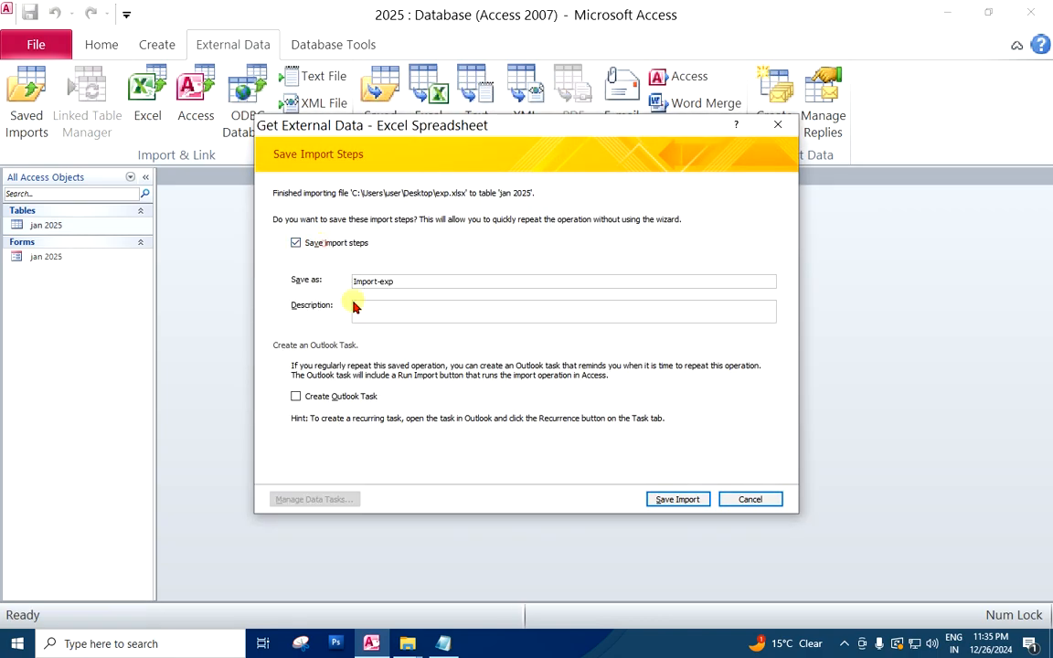
{"action": "left_click", "coordinate": [681, 499]}
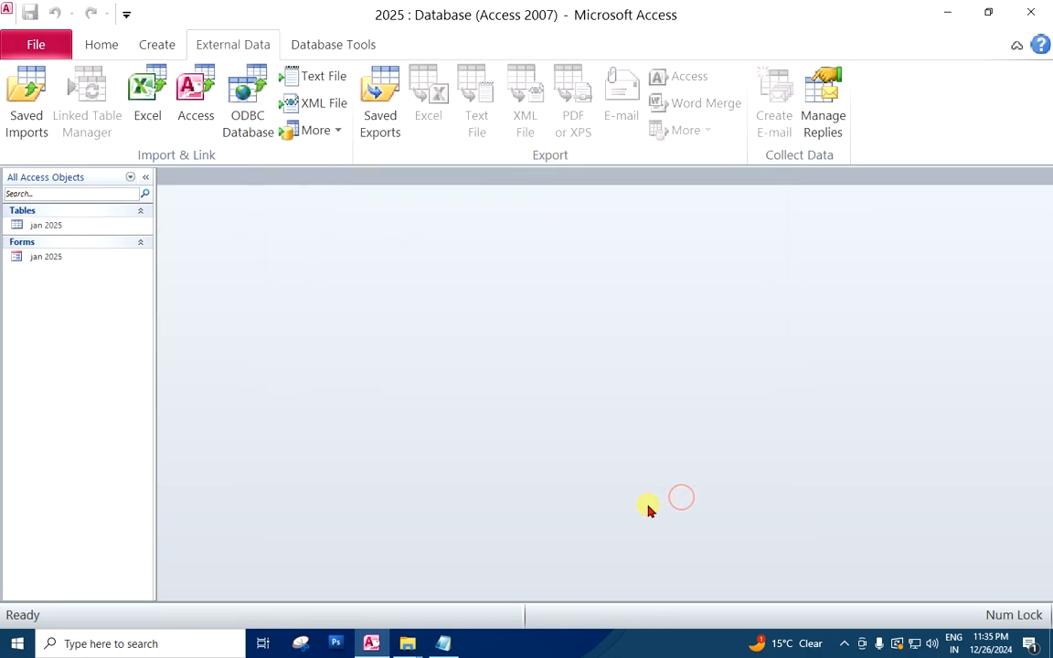
{"action": "right_click", "coordinate": [74, 322]}
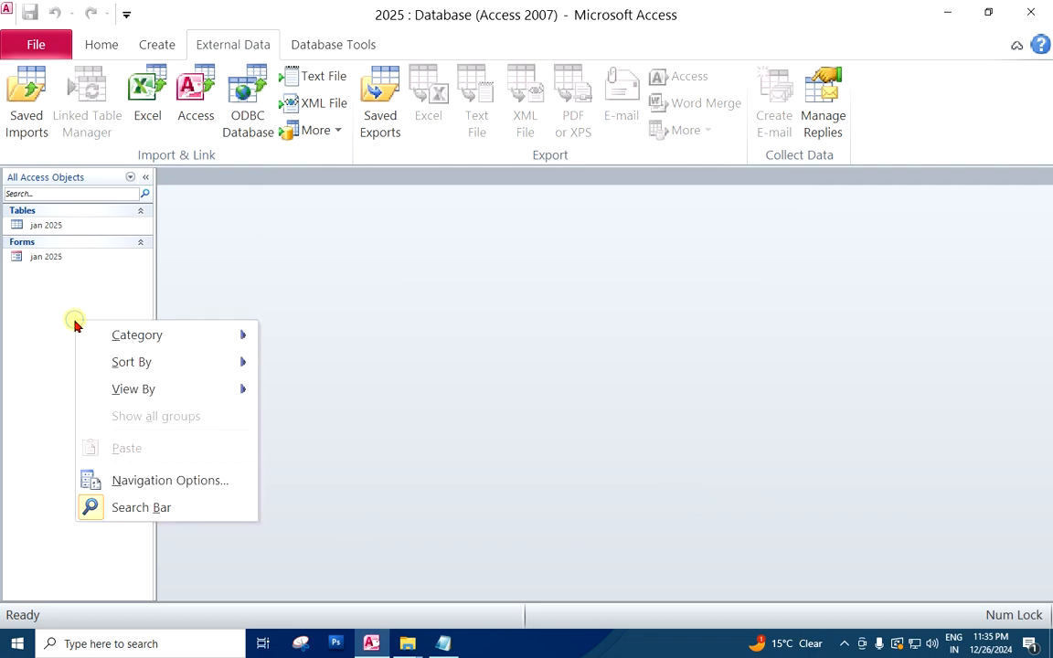
{"action": "left_click", "coordinate": [294, 286]}
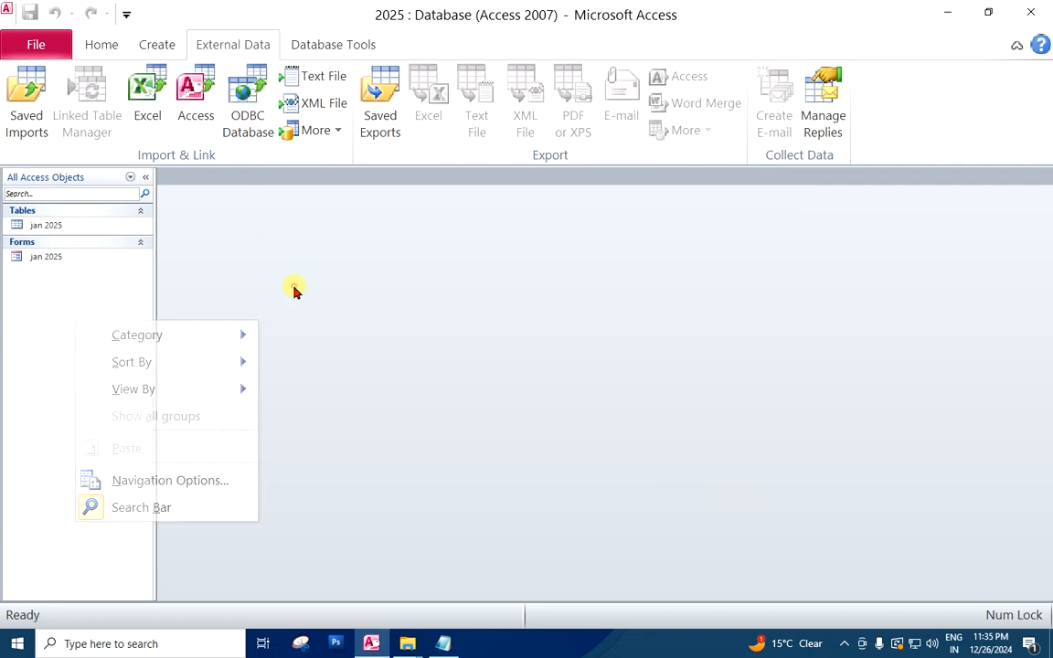
- Open the jan 2025 table and look through its imported student records down to the last one
{"action": "double_click", "coordinate": [83, 226]}
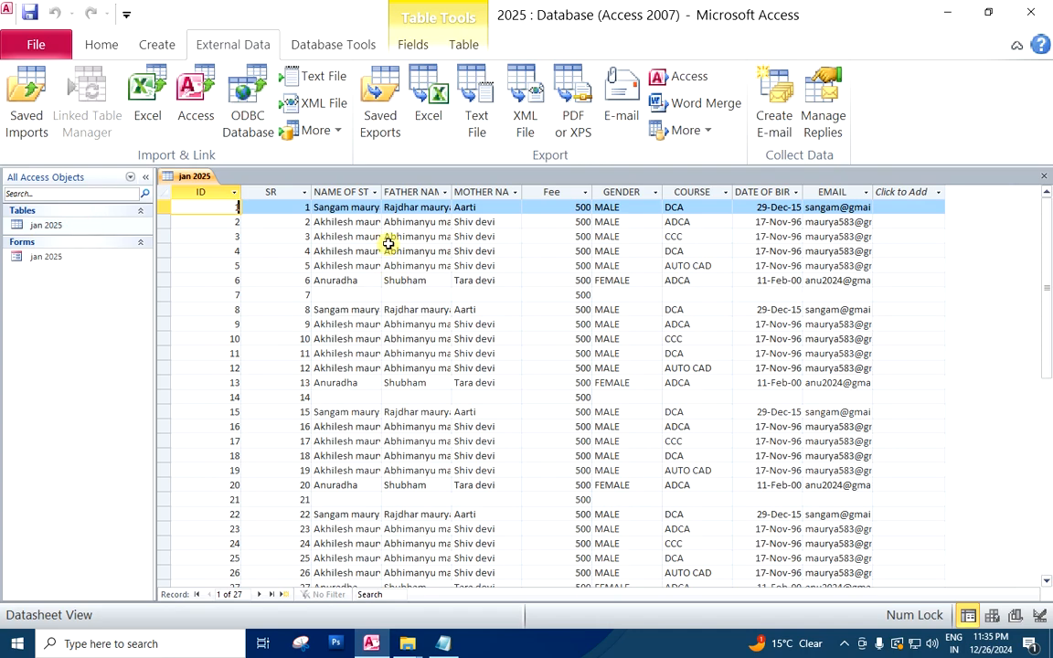
{"action": "scroll", "coordinate": [390, 265], "scroll_direction": "down", "scroll_amount": 5}
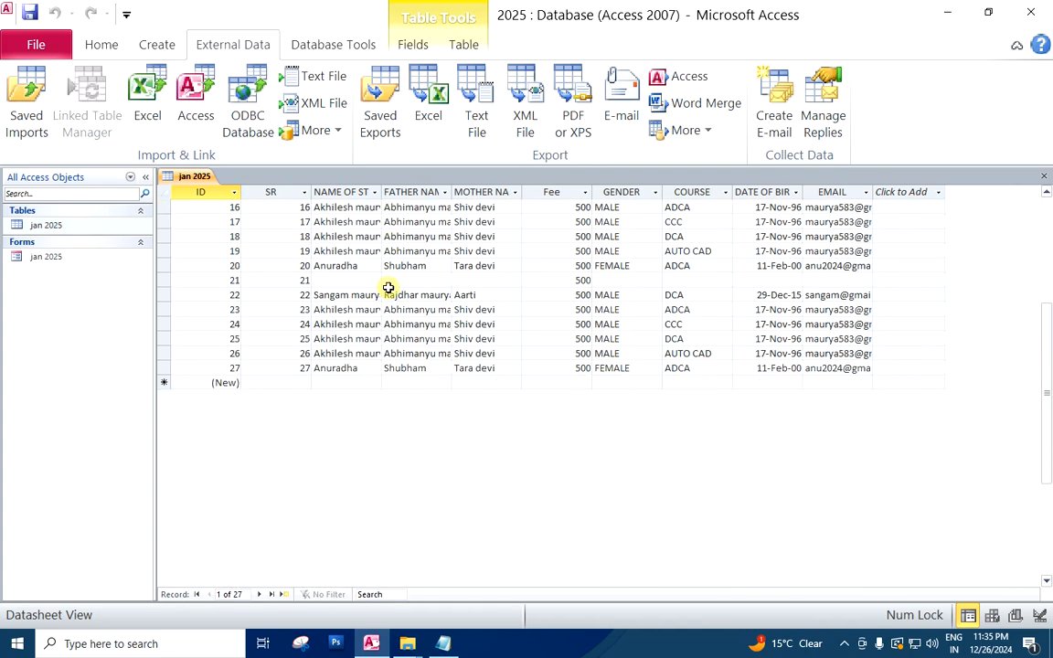
{"action": "scroll", "coordinate": [389, 288], "scroll_direction": "up", "scroll_amount": 5}
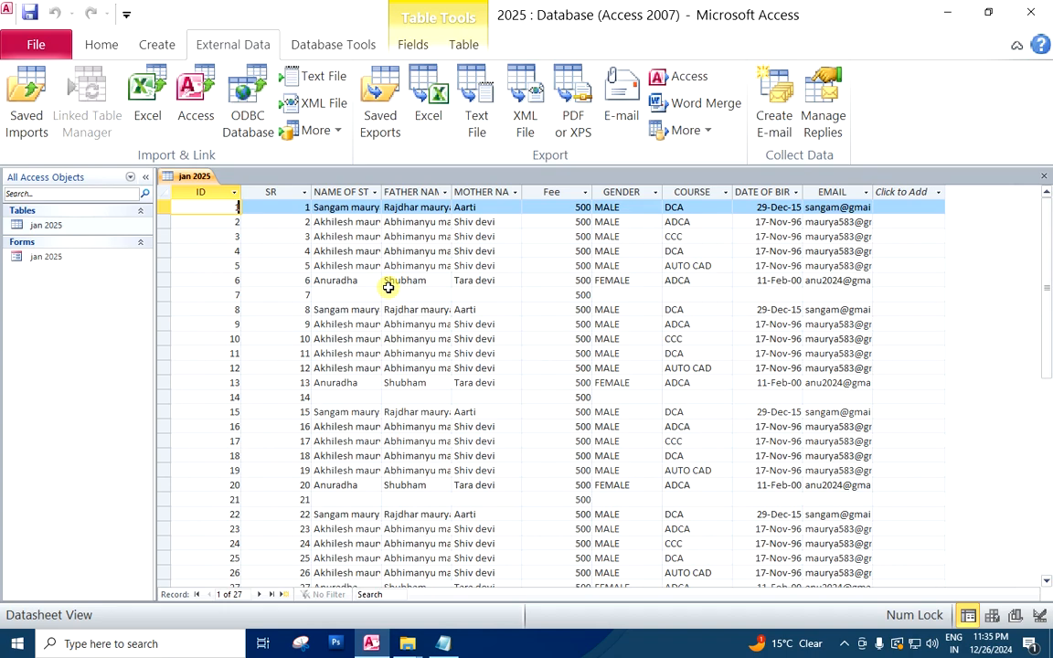
- Highlight the first six records of the jan 2025 table, compare them with the added records below, and clear the selection
{"action": "left_click", "coordinate": [274, 208]}
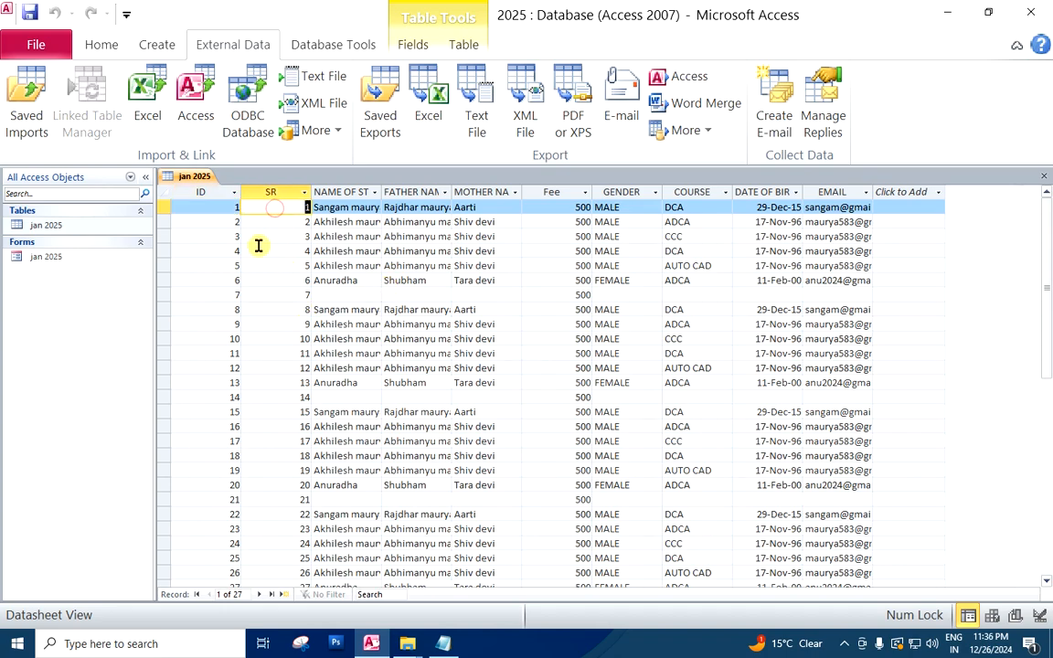
{"action": "left_click", "coordinate": [161, 207]}
{"action": "left_click_drag", "start_coordinate": [161, 207], "coordinate": [158, 282]}
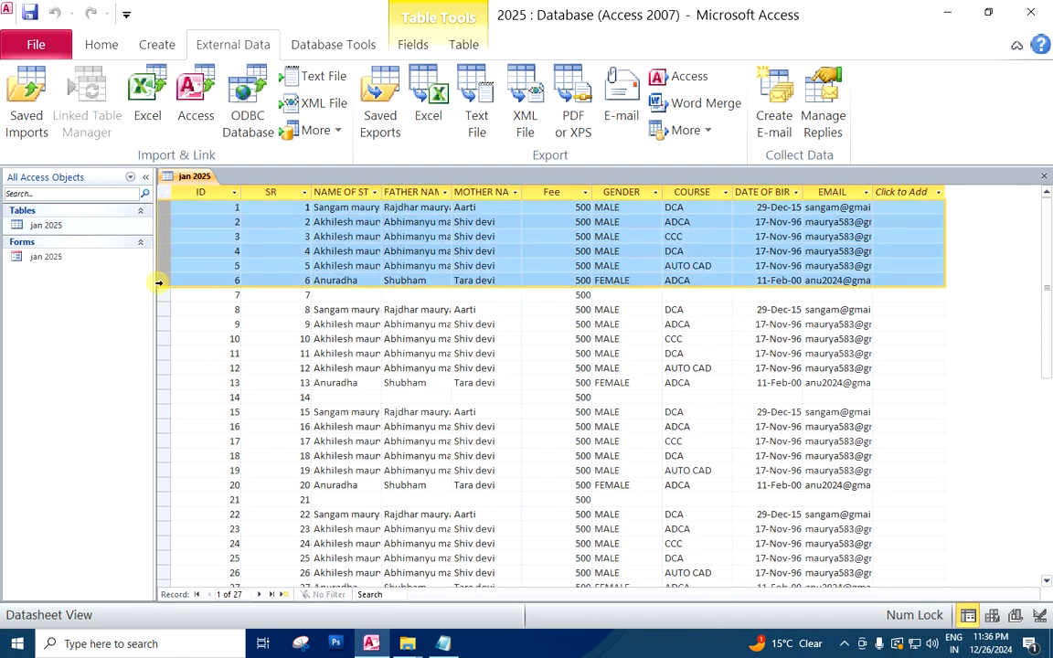
{"action": "scroll", "coordinate": [312, 431], "scroll_direction": "down", "scroll_amount": 3}
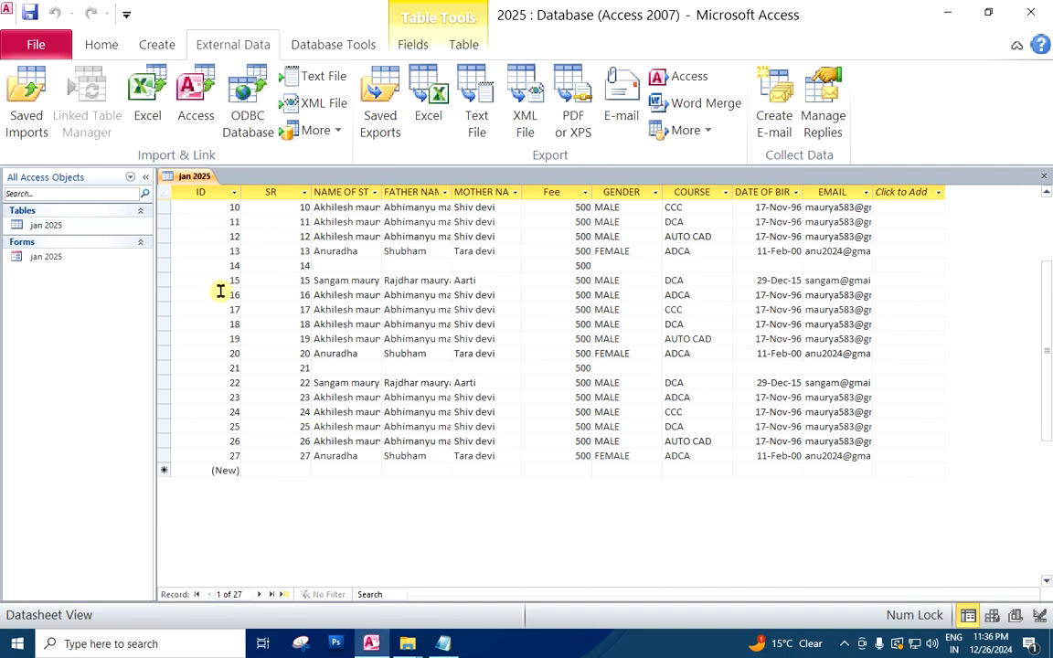
{"action": "scroll", "coordinate": [220, 291], "scroll_direction": "up", "scroll_amount": 3}
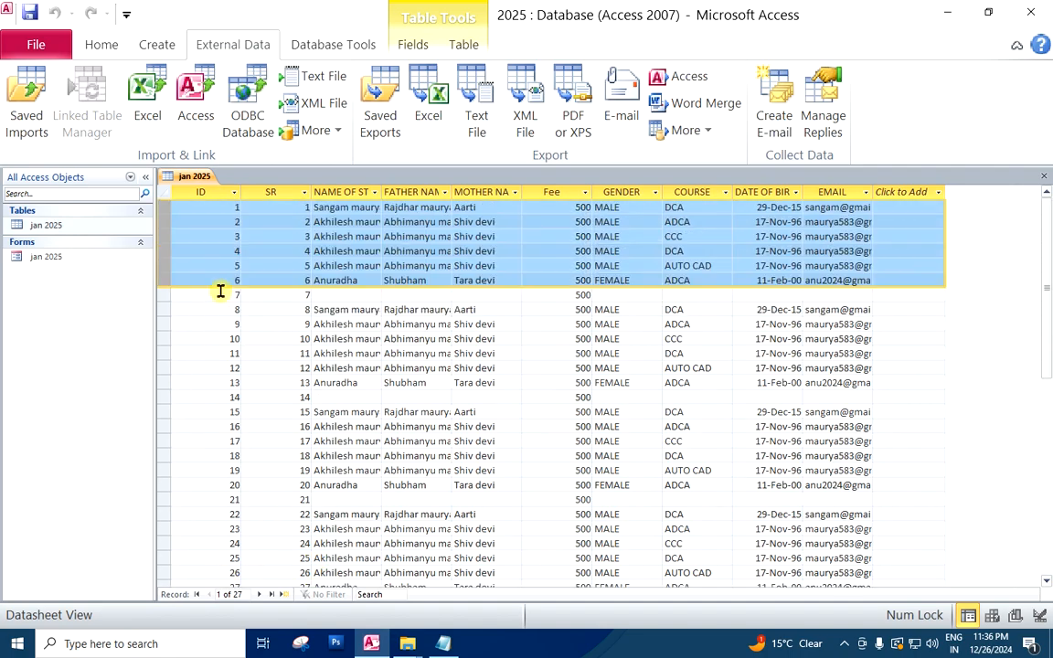
{"action": "left_click", "coordinate": [315, 263]}
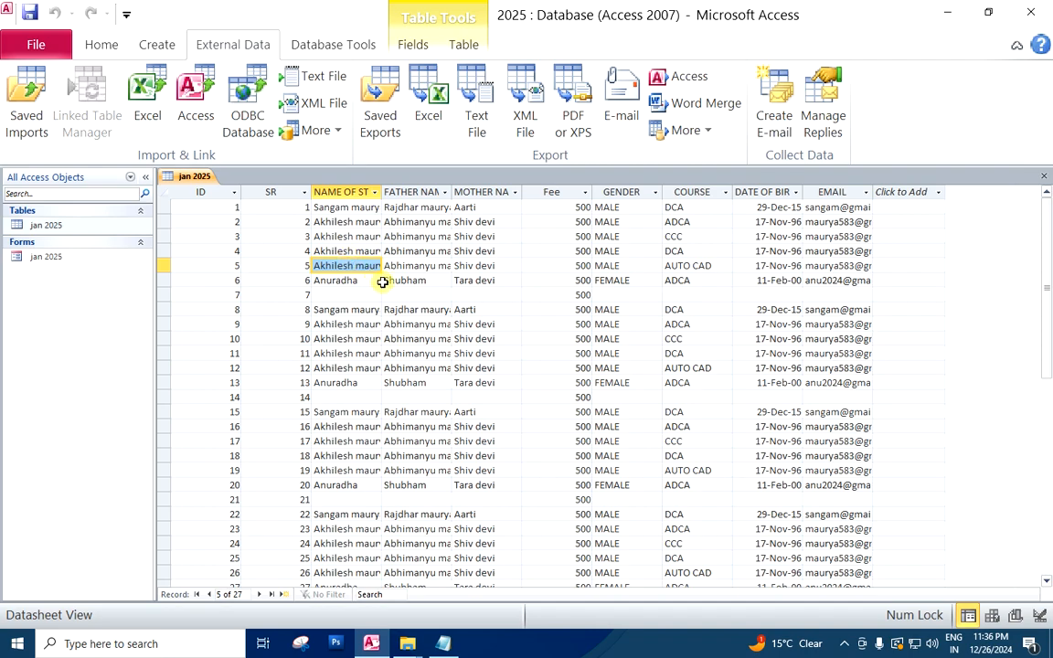
{"action": "key", "text": "F2"}
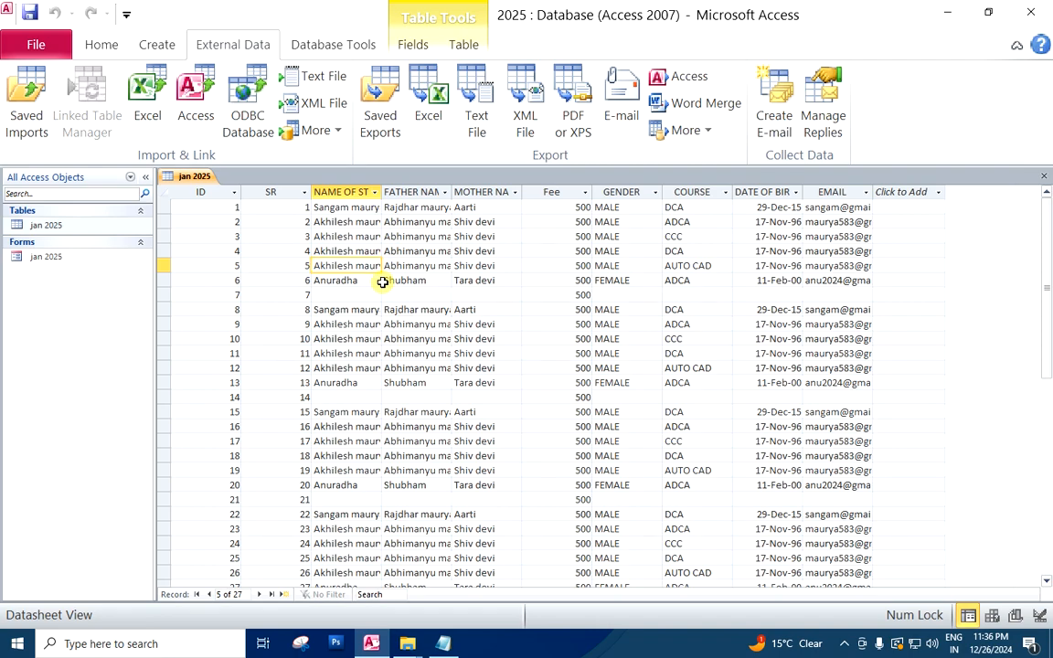